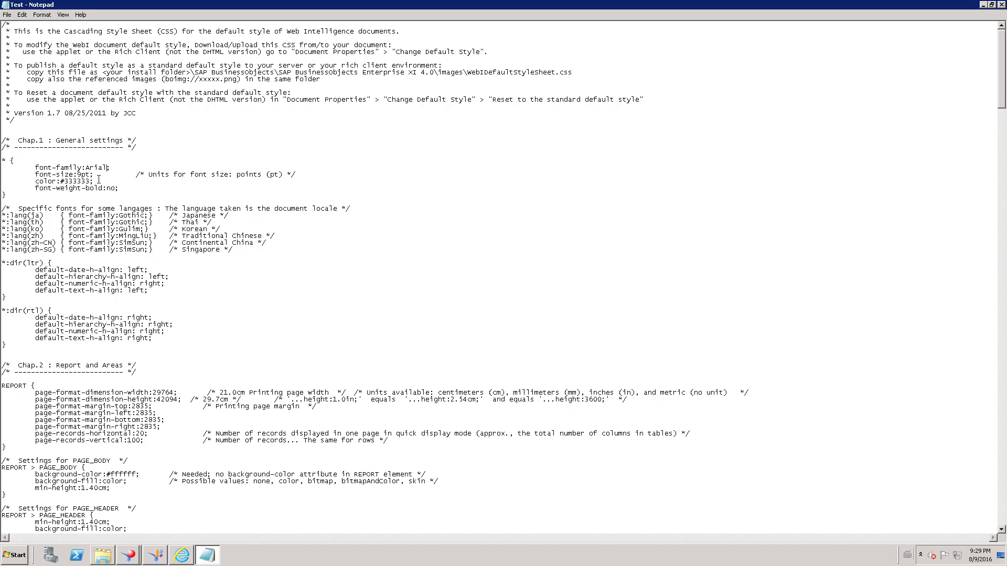
- Highlight the four general font settings and the General settings and Report and Areas headings
{"action": "left_click_drag", "start_coordinate": [119, 188], "coordinate": [35, 167]}
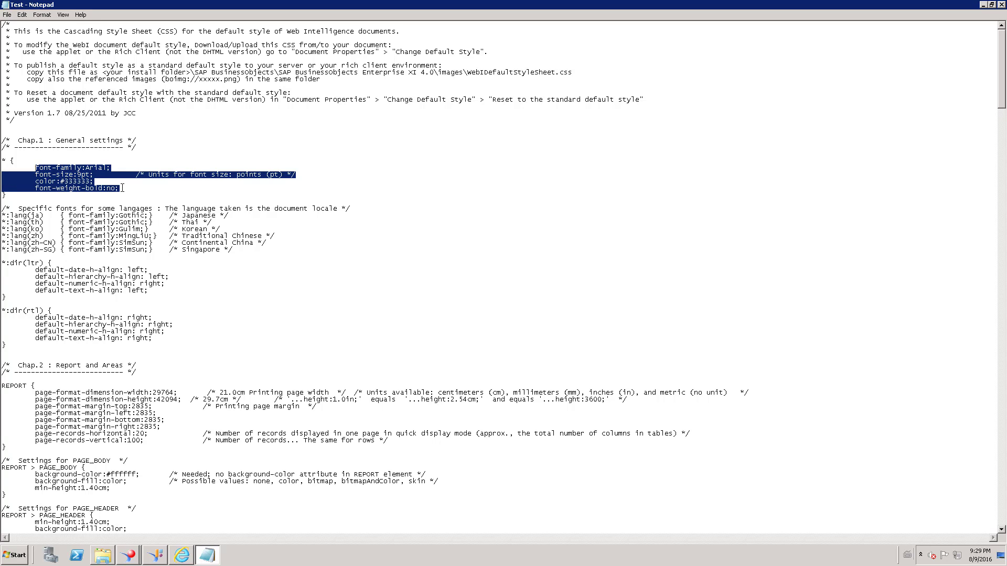
{"action": "left_click", "coordinate": [137, 203]}
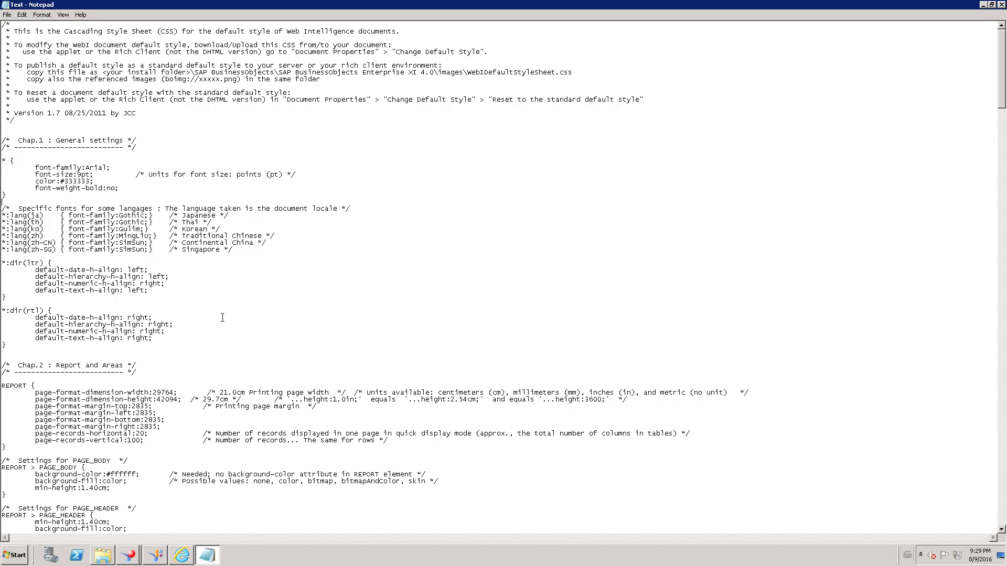
{"action": "left_click_drag", "start_coordinate": [120, 188], "coordinate": [34, 166]}
{"action": "left_click", "coordinate": [134, 196]}
{"action": "left_click_drag", "start_coordinate": [137, 140], "coordinate": [46, 138]}
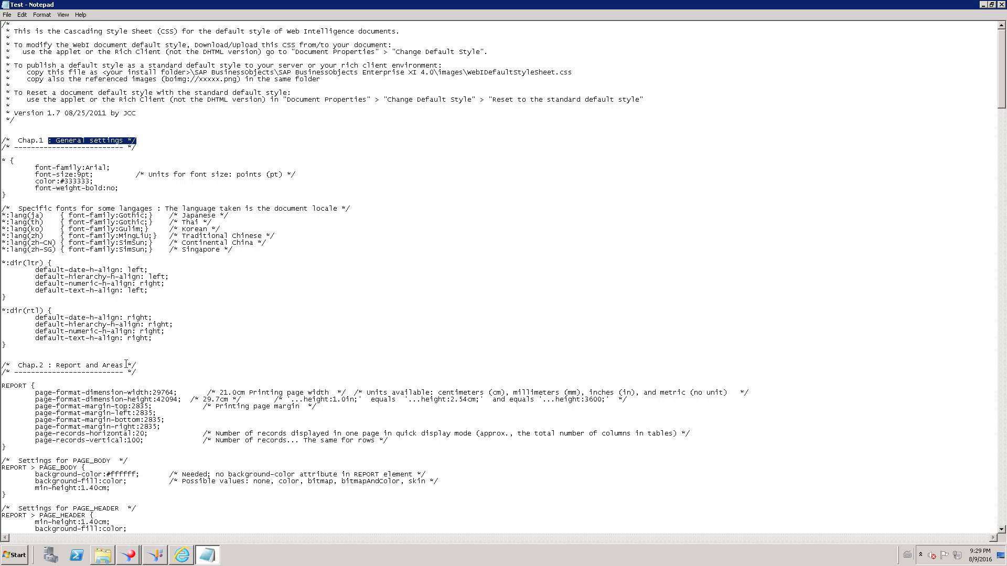
{"action": "left_click_drag", "start_coordinate": [137, 366], "coordinate": [63, 360]}
- Scroll down and highlight the VTABLE, HTABLE and XTABLE crosstab alternate-style rules
{"action": "scroll", "coordinate": [185, 373], "scroll_direction": "down", "scroll_amount": 7}
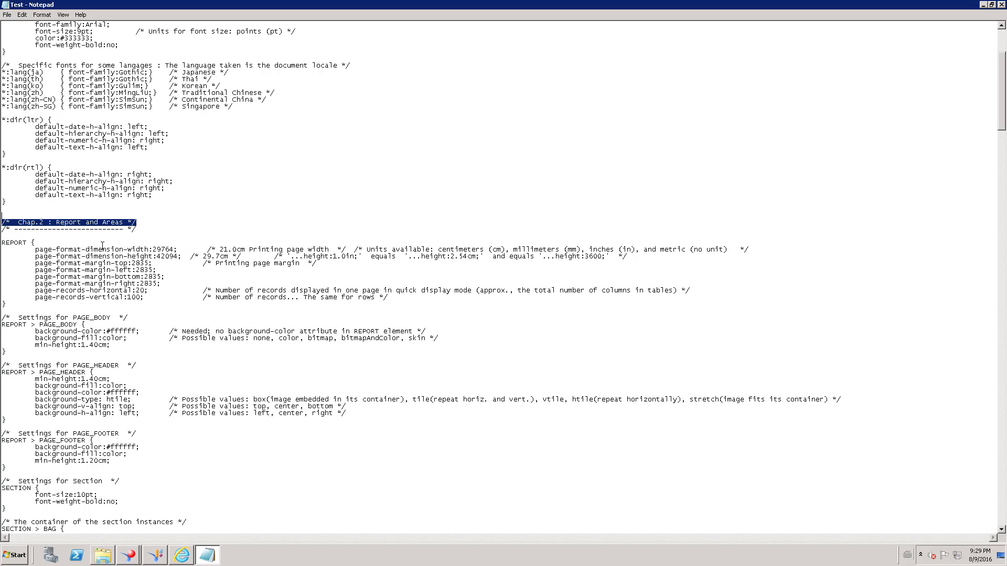
{"action": "scroll", "coordinate": [133, 276], "scroll_direction": "down", "scroll_amount": 5}
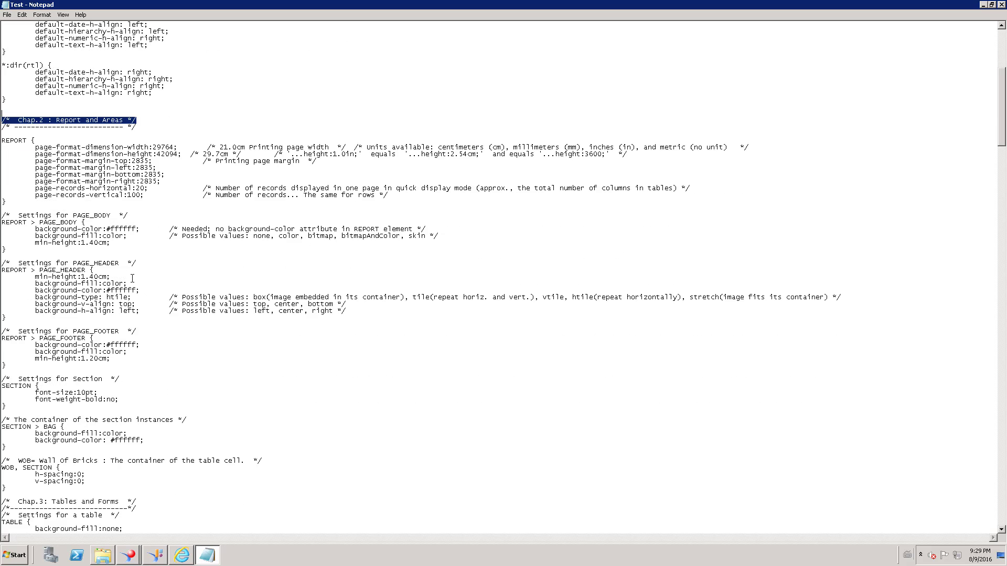
{"action": "scroll", "coordinate": [133, 278], "scroll_direction": "down", "scroll_amount": 5}
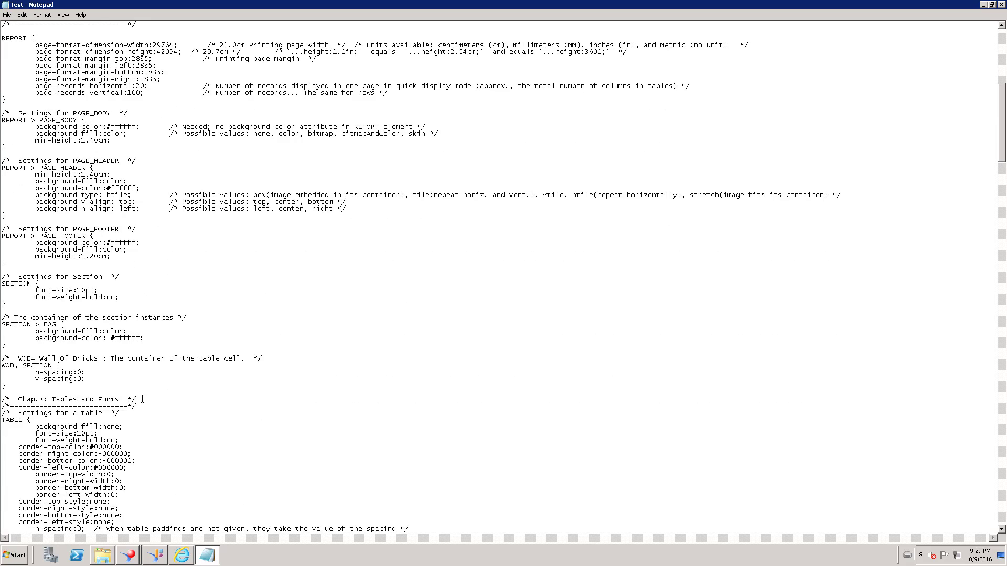
{"action": "left_click_drag", "start_coordinate": [137, 400], "coordinate": [53, 399]}
{"action": "scroll", "coordinate": [184, 344], "scroll_direction": "down", "scroll_amount": 4}
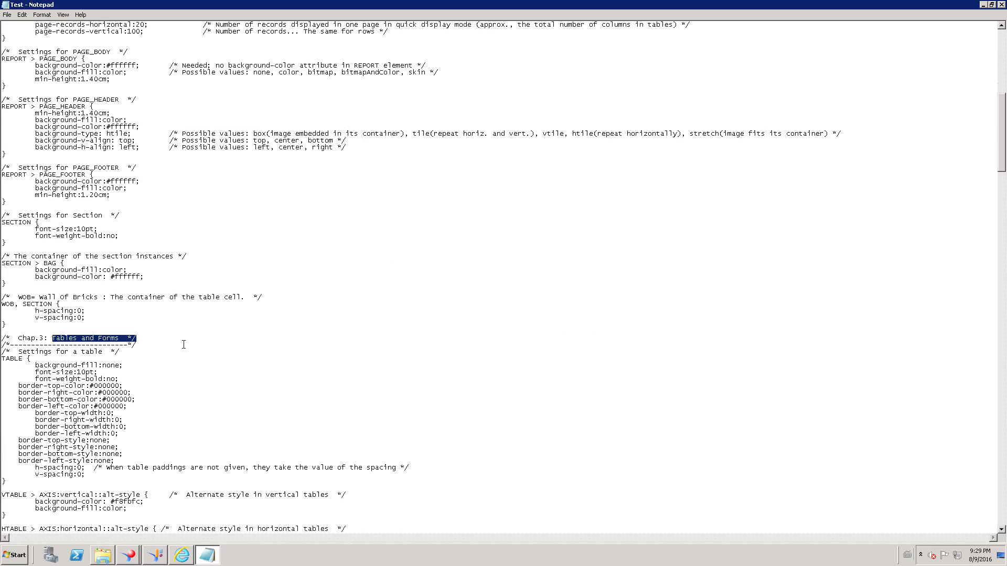
{"action": "scroll", "coordinate": [185, 344], "scroll_direction": "down", "scroll_amount": 4}
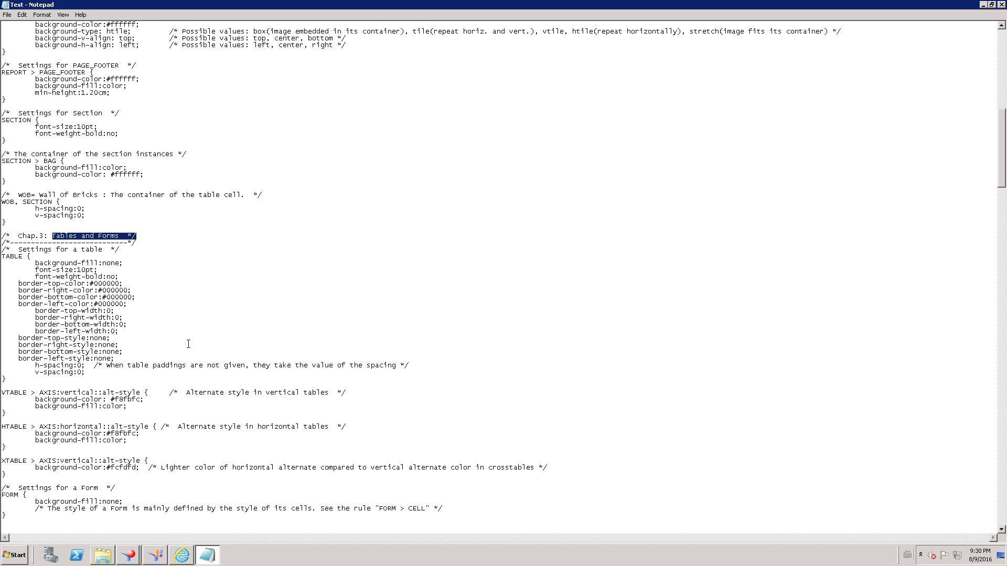
{"action": "scroll", "coordinate": [192, 342], "scroll_direction": "down", "scroll_amount": 2}
{"action": "double_click", "coordinate": [6, 352]}
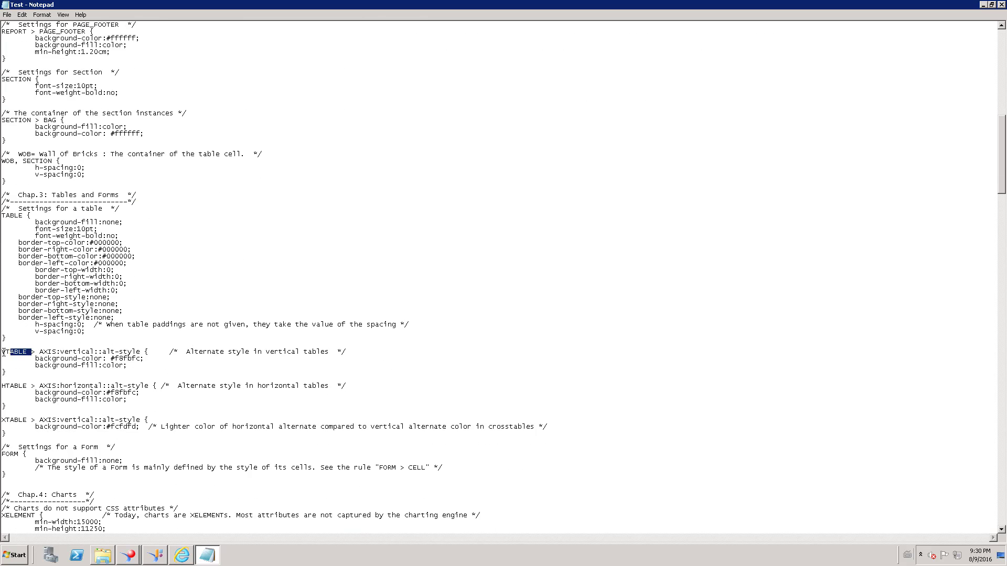
{"action": "left_click", "coordinate": [30, 386]}
{"action": "double_click", "coordinate": [10, 386]}
{"action": "left_click_drag", "start_coordinate": [27, 420], "coordinate": [1, 421]}
- Highlight the Settings for a Form comment, Charts heading, and chart minimum width and height
{"action": "scroll", "coordinate": [157, 393], "scroll_direction": "down", "scroll_amount": 4}
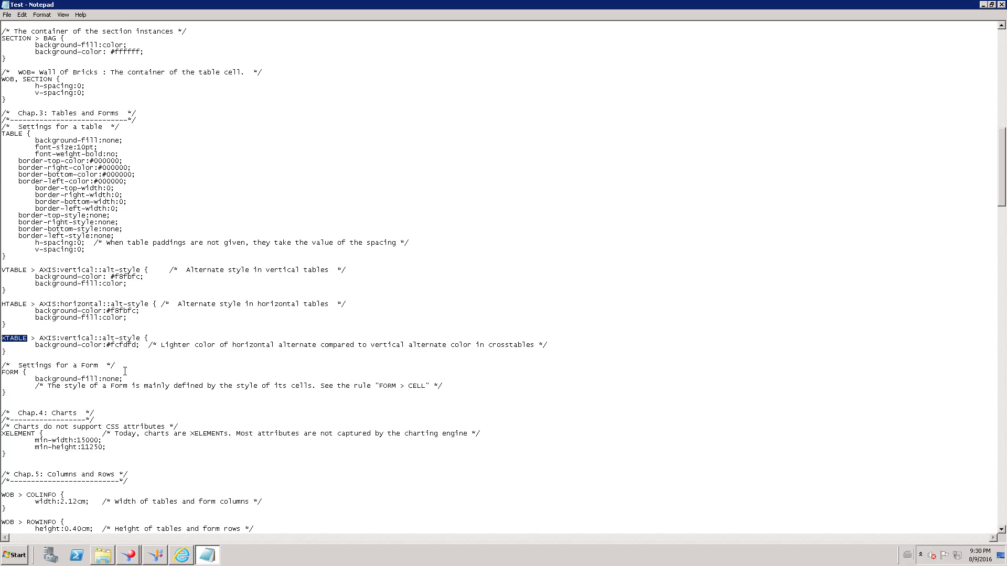
{"action": "left_click_drag", "start_coordinate": [116, 365], "coordinate": [23, 365]}
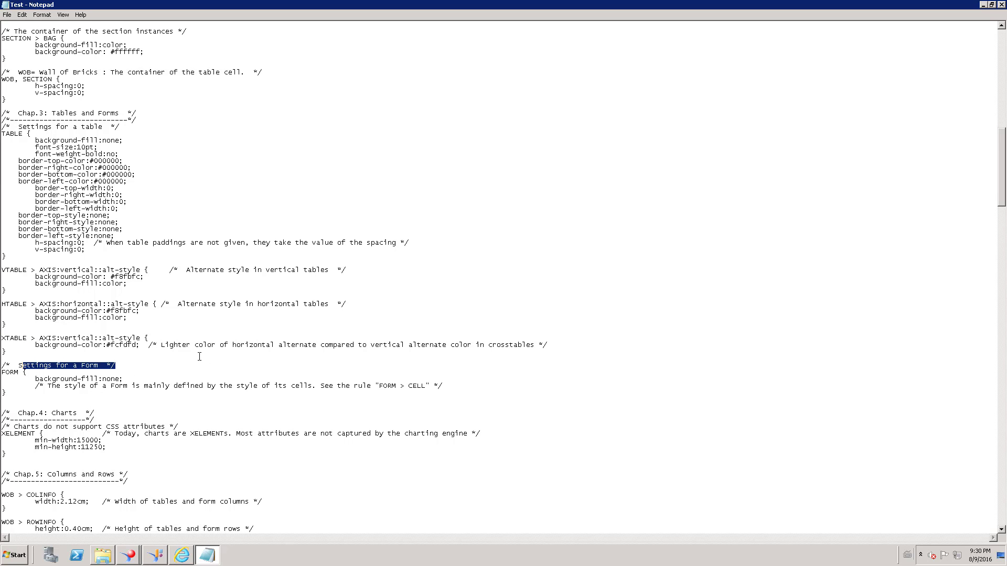
{"action": "left_click", "coordinate": [66, 402]}
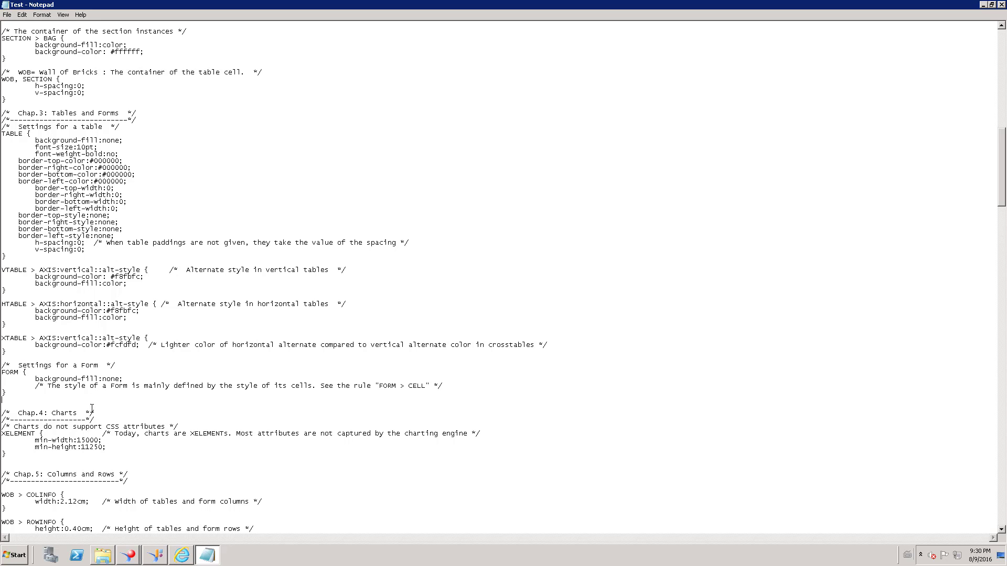
{"action": "left_click_drag", "start_coordinate": [82, 414], "coordinate": [2, 432]}
{"action": "left_click_drag", "start_coordinate": [112, 448], "coordinate": [35, 441]}
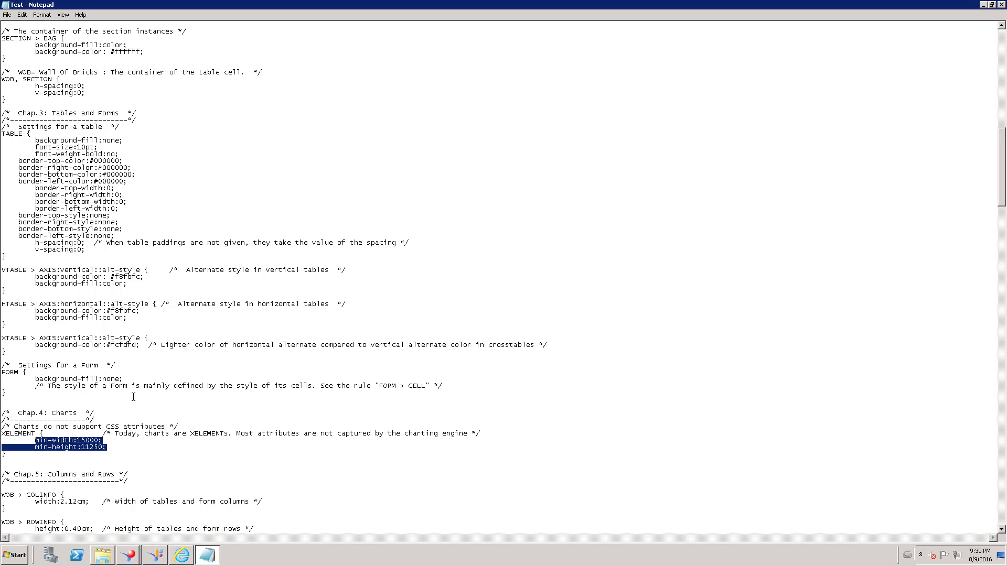
{"action": "scroll", "coordinate": [132, 395], "scroll_direction": "down", "scroll_amount": 2}
{"action": "scroll", "coordinate": [112, 403], "scroll_direction": "down", "scroll_amount": 2}
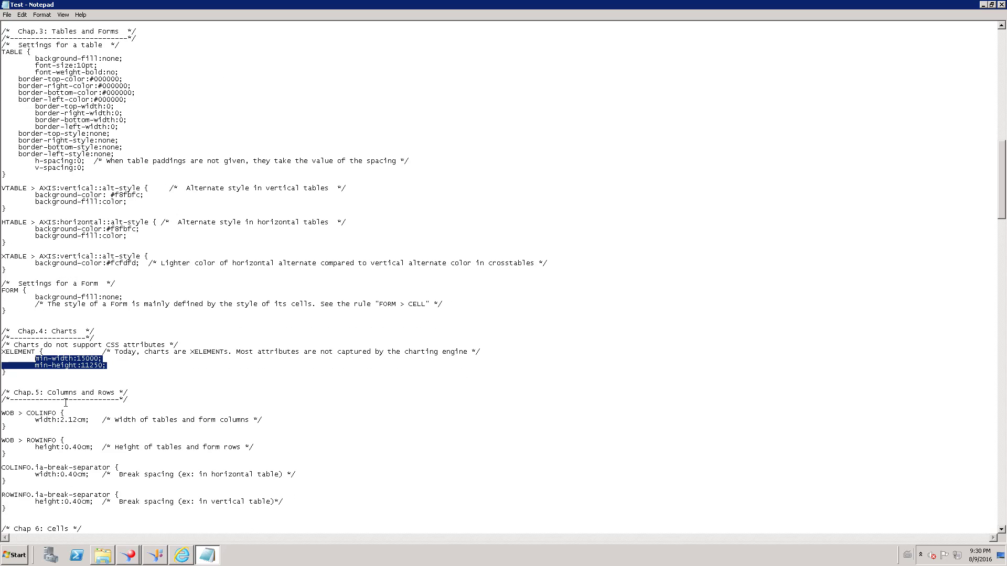
- Review the Columns and Rows size rules, column width comment and vertical table alternate colours
{"action": "left_click_drag", "start_coordinate": [128, 394], "coordinate": [48, 394]}
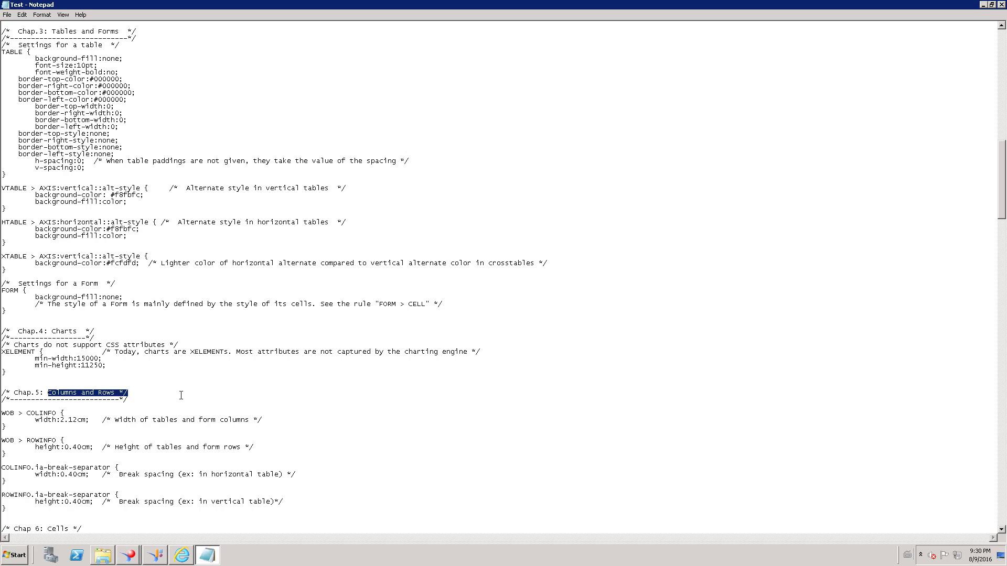
{"action": "scroll", "coordinate": [118, 415], "scroll_direction": "down", "scroll_amount": 3}
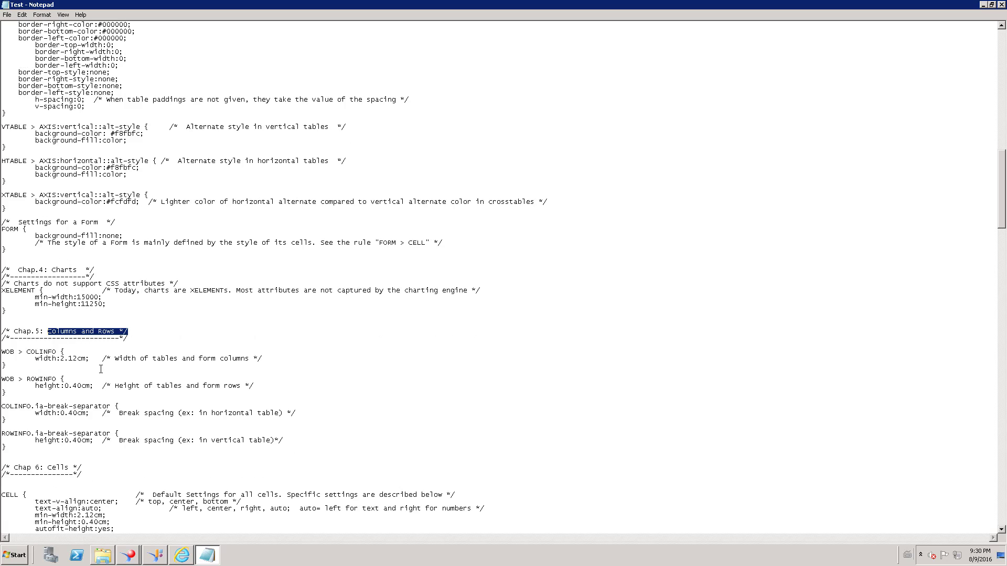
{"action": "left_click_drag", "start_coordinate": [15, 458], "coordinate": [68, 355]}
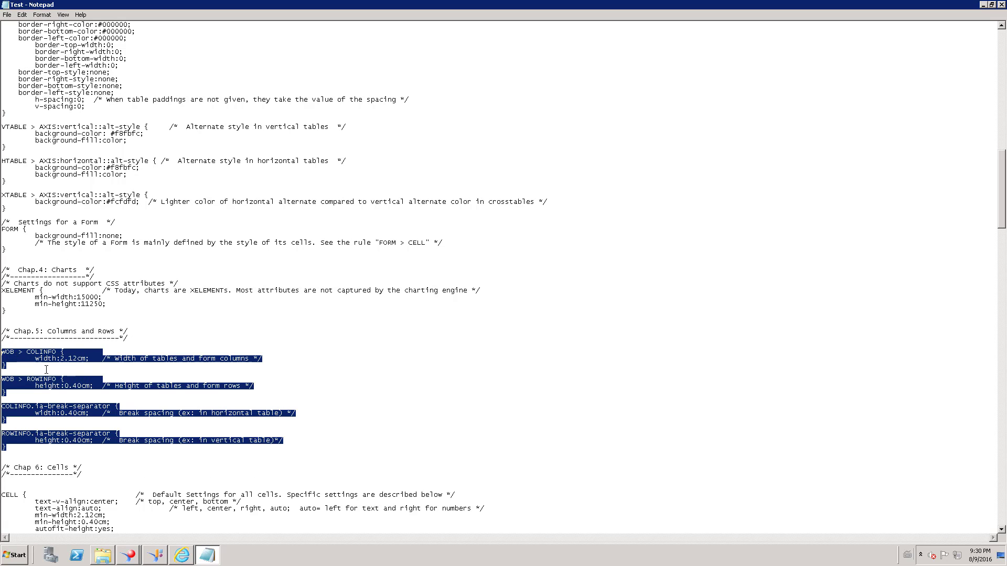
{"action": "left_click", "coordinate": [259, 382]}
{"action": "left_click_drag", "start_coordinate": [266, 359], "coordinate": [90, 360]}
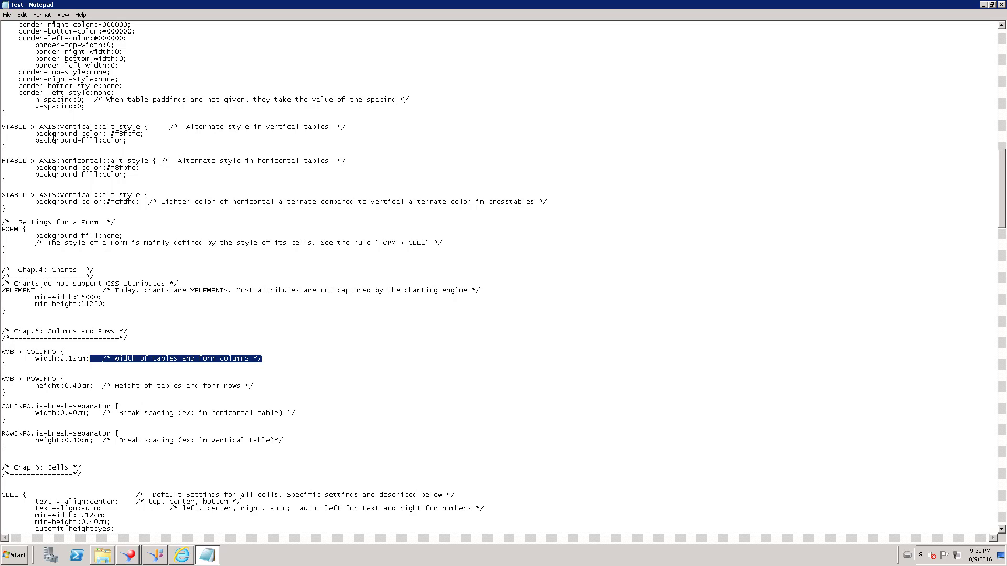
{"action": "left_click_drag", "start_coordinate": [139, 140], "coordinate": [2, 127]}
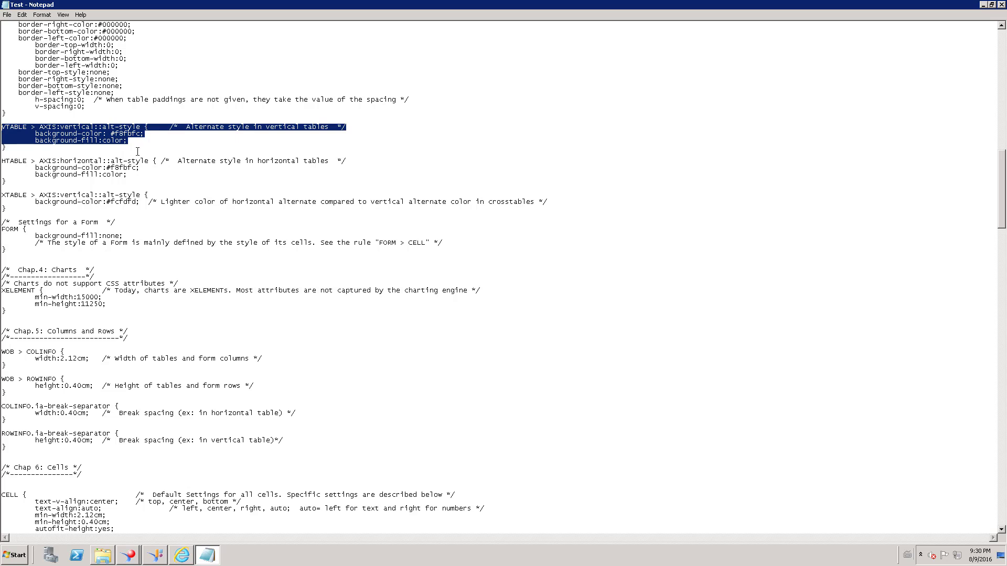
{"action": "scroll", "coordinate": [183, 299], "scroll_direction": "down", "scroll_amount": 3}
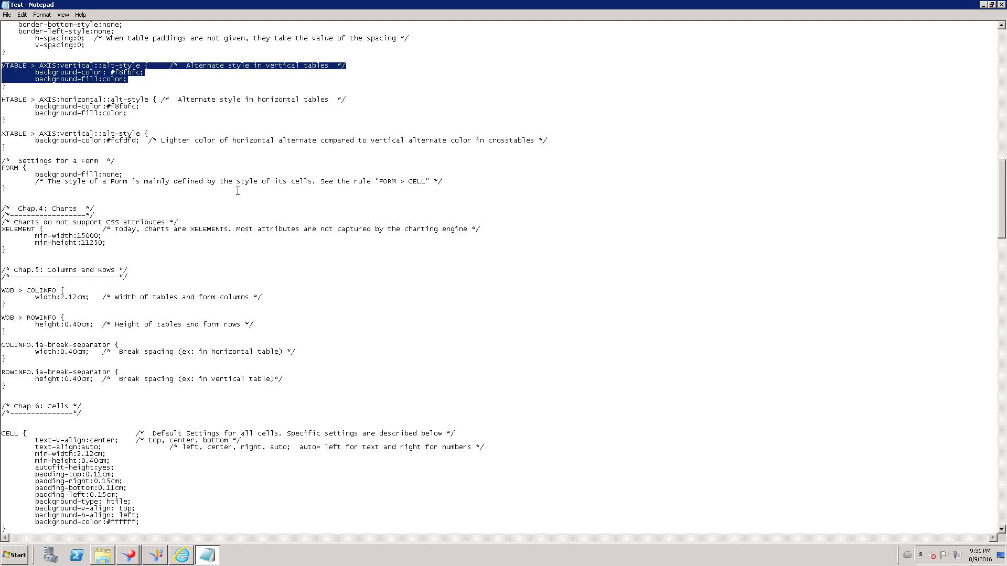
{"action": "scroll", "coordinate": [84, 299], "scroll_direction": "down", "scroll_amount": 4}
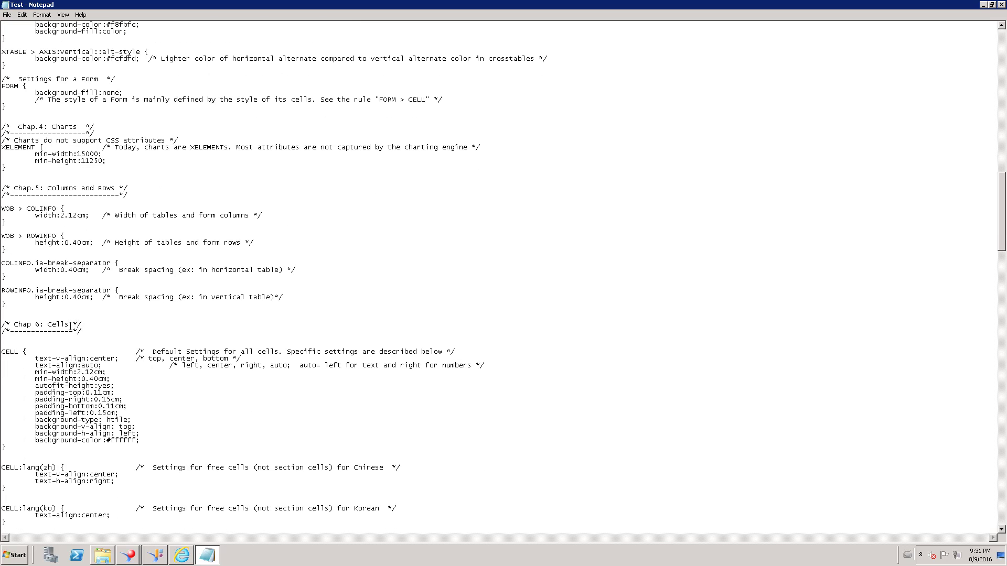
- Highlight the Cells chapter heading and SECTION in the first-level section-cell rule
{"action": "left_click_drag", "start_coordinate": [69, 325], "coordinate": [45, 326]}
{"action": "left_click", "coordinate": [90, 347]}
{"action": "scroll", "coordinate": [93, 328], "scroll_direction": "down", "scroll_amount": 13}
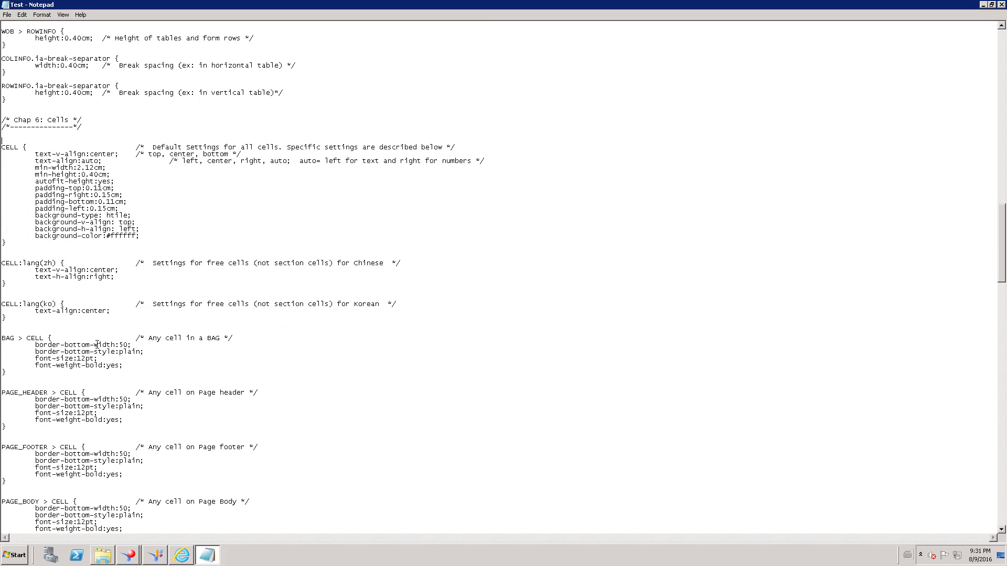
{"action": "scroll", "coordinate": [95, 346], "scroll_direction": "down", "scroll_amount": 1}
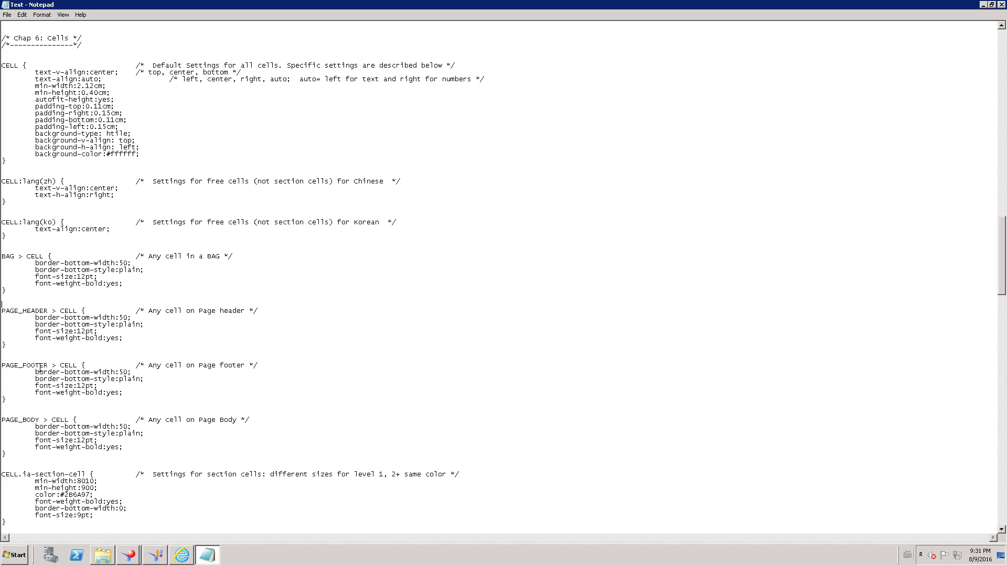
{"action": "left_click_drag", "start_coordinate": [40, 369], "coordinate": [15, 369]}
{"action": "left_click_drag", "start_coordinate": [41, 422], "coordinate": [9, 422]}
{"action": "scroll", "coordinate": [80, 404], "scroll_direction": "down", "scroll_amount": 2}
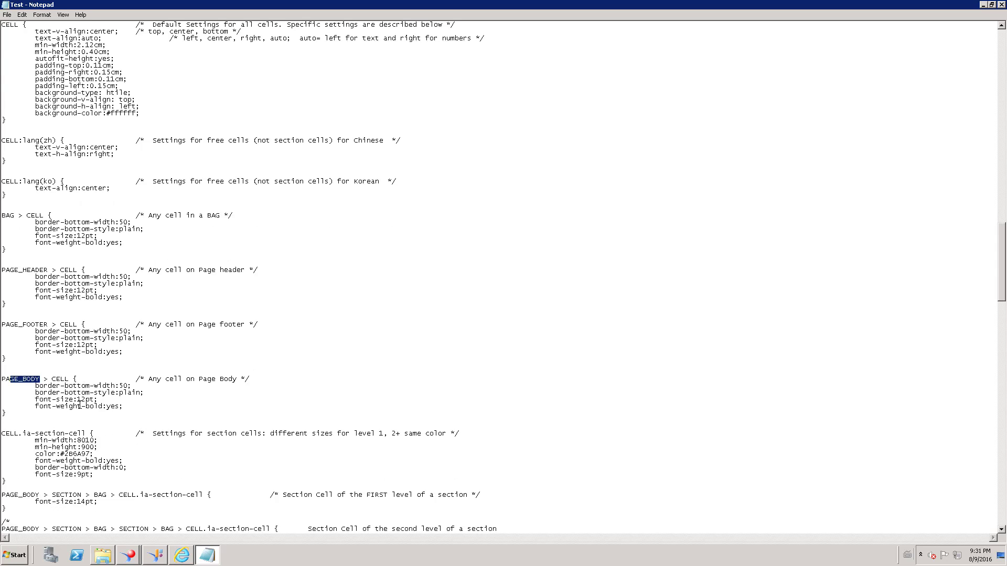
{"action": "scroll", "coordinate": [79, 404], "scroll_direction": "down", "scroll_amount": 5}
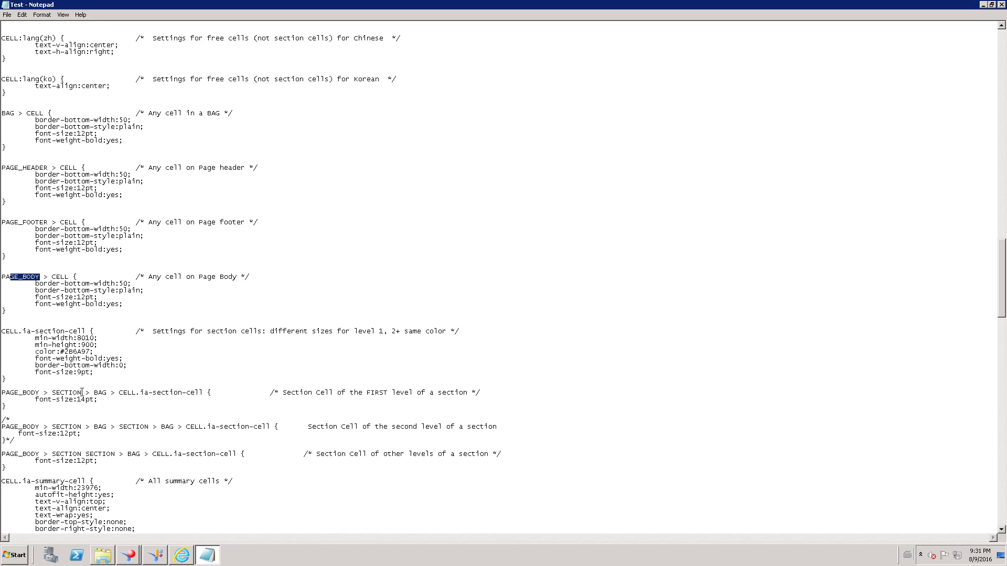
{"action": "left_click_drag", "start_coordinate": [82, 392], "coordinate": [52, 392]}
- Scroll further through the style sheet and highlight the summary cells rule
{"action": "scroll", "coordinate": [115, 404], "scroll_direction": "down", "scroll_amount": 4}
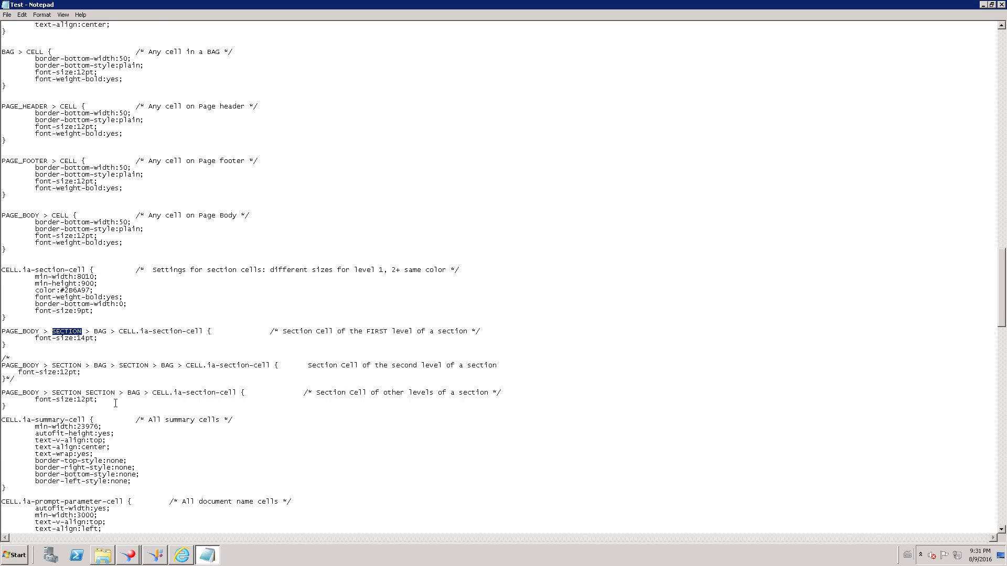
{"action": "scroll", "coordinate": [87, 385], "scroll_direction": "down", "scroll_amount": 4}
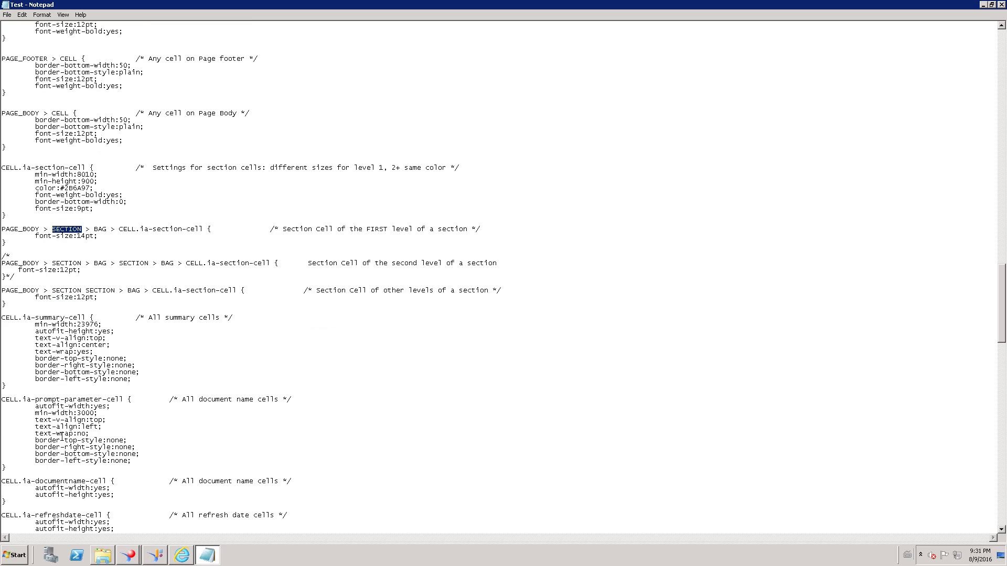
{"action": "scroll", "coordinate": [91, 416], "scroll_direction": "down", "scroll_amount": 5}
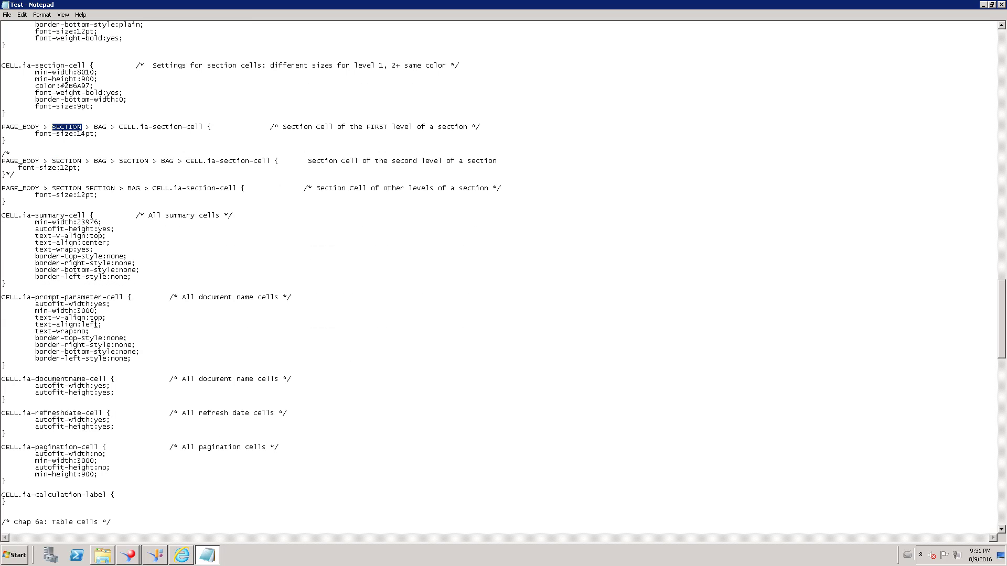
{"action": "scroll", "coordinate": [101, 360], "scroll_direction": "down", "scroll_amount": 6}
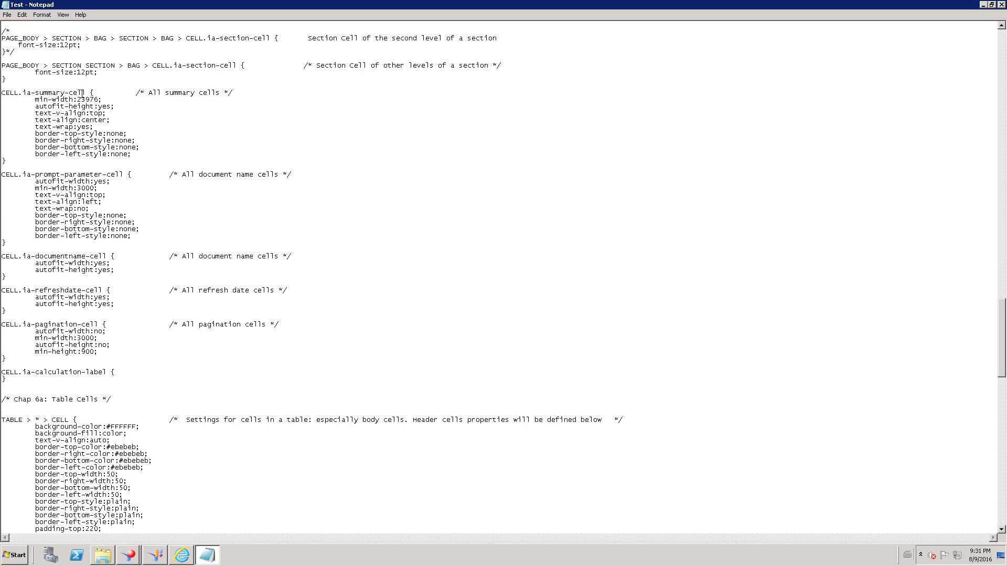
{"action": "left_click_drag", "start_coordinate": [83, 93], "coordinate": [1, 93]}
{"action": "scroll", "coordinate": [140, 298], "scroll_direction": "down", "scroll_amount": 4}
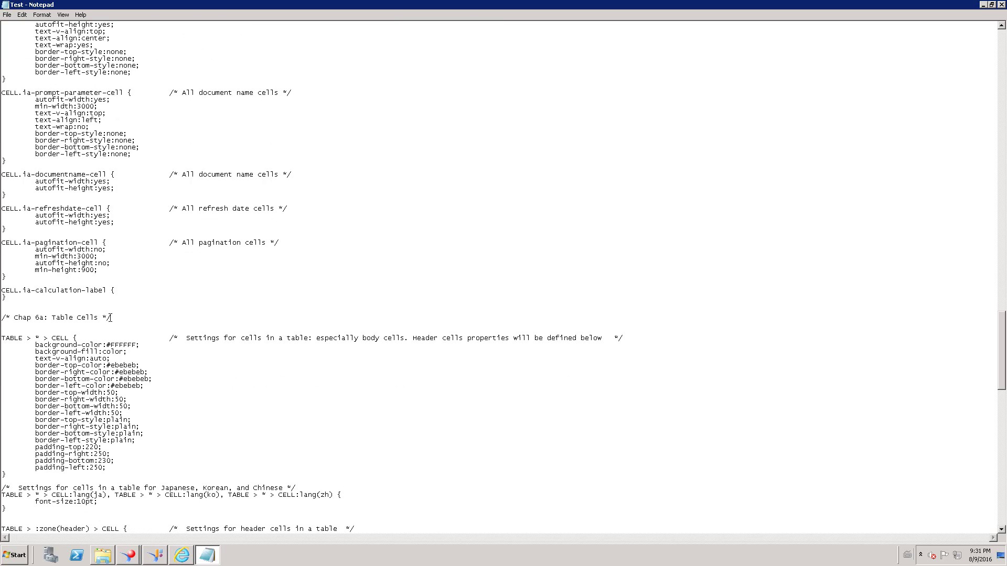
{"action": "left_click_drag", "start_coordinate": [98, 315], "coordinate": [2, 315]}
{"action": "scroll", "coordinate": [122, 352], "scroll_direction": "down", "scroll_amount": 5}
{"action": "scroll", "coordinate": [122, 352], "scroll_direction": "down", "scroll_amount": 8}
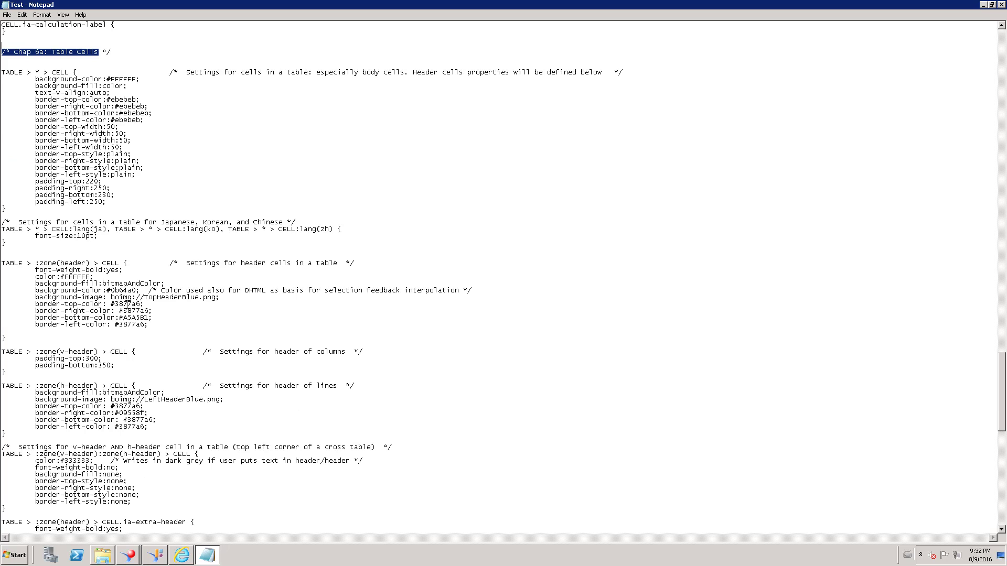
{"action": "scroll", "coordinate": [108, 358], "scroll_direction": "down", "scroll_amount": 3}
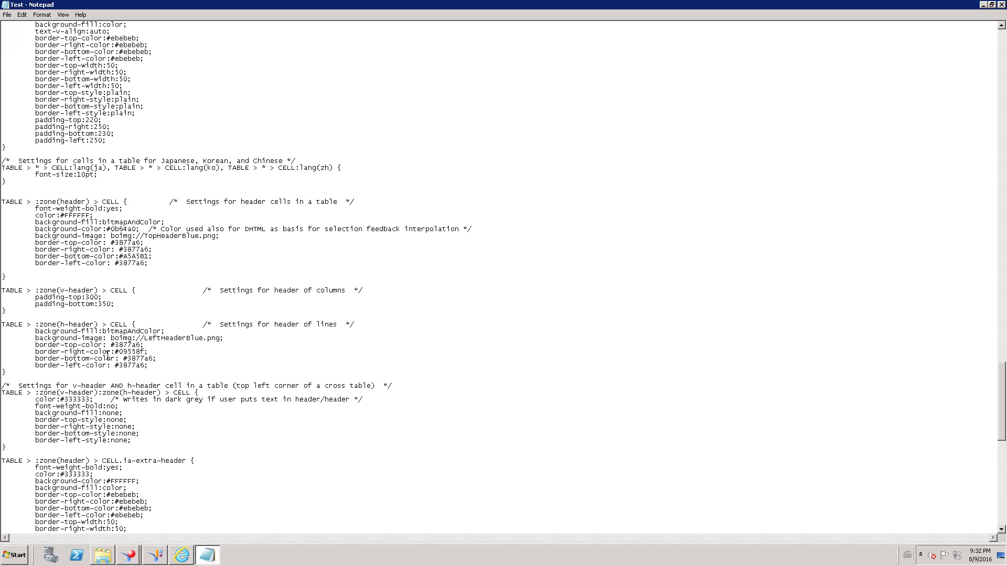
{"action": "scroll", "coordinate": [132, 360], "scroll_direction": "down", "scroll_amount": 18}
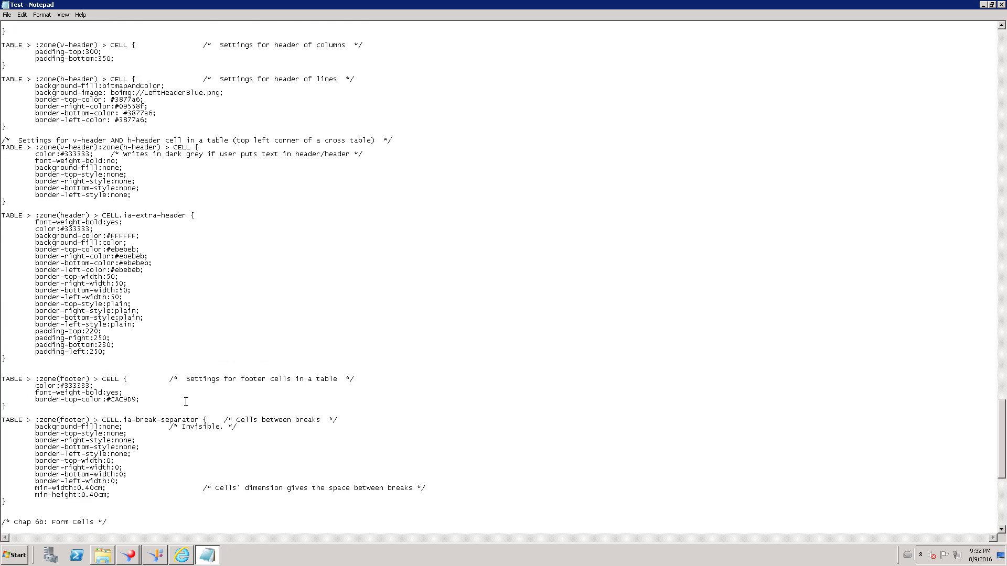
{"action": "scroll", "coordinate": [82, 461], "scroll_direction": "down", "scroll_amount": 9}
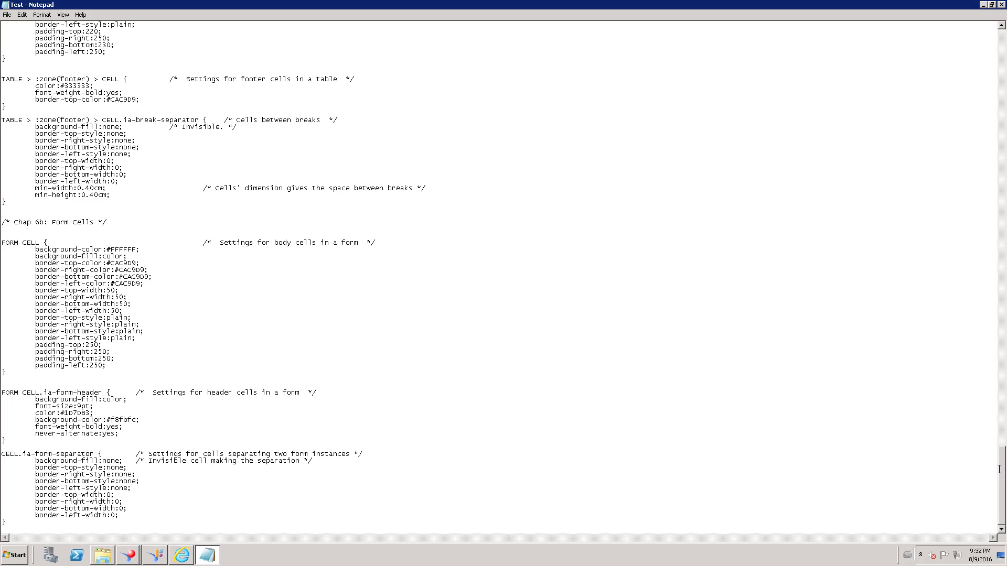
- Bring the Web Intelligence report window back in front of Notepad
{"action": "left_click_drag", "start_coordinate": [1003, 472], "coordinate": [1004, 61]}
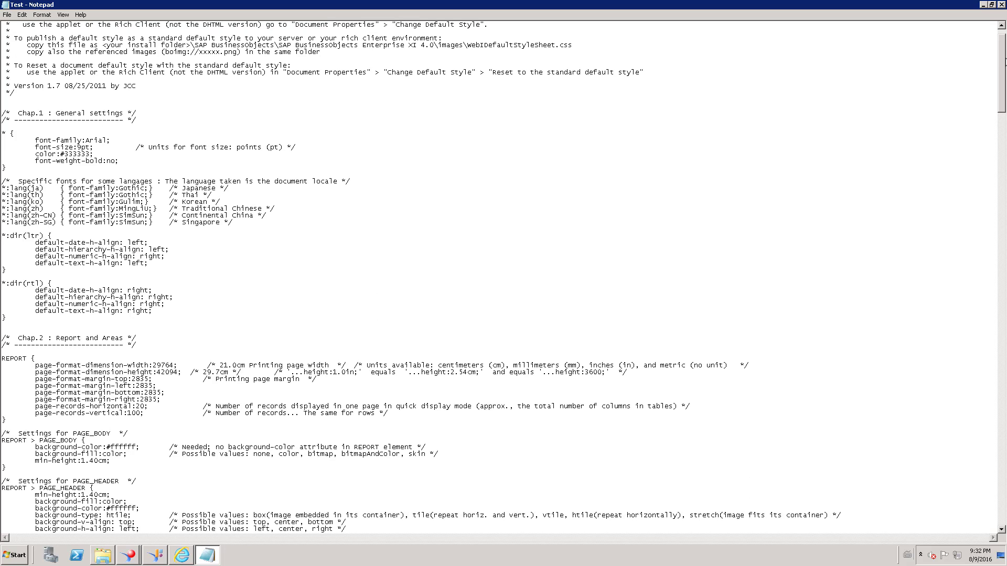
{"action": "scroll", "coordinate": [142, 365], "scroll_direction": "down", "scroll_amount": 15}
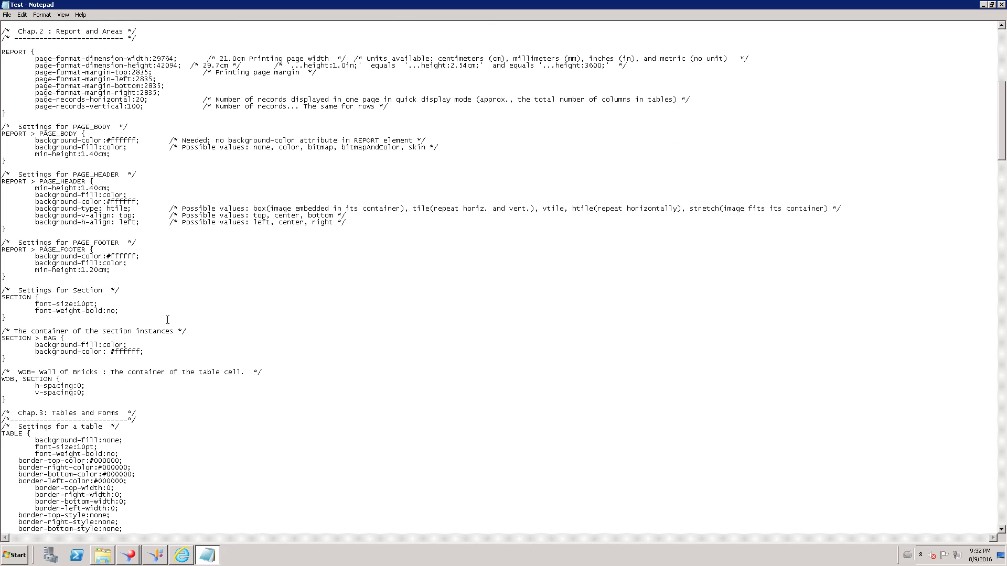
{"action": "scroll", "coordinate": [134, 556], "scroll_direction": "down", "scroll_amount": 20}
{"action": "left_click", "coordinate": [135, 556]}
{"action": "left_click", "coordinate": [170, 533]}
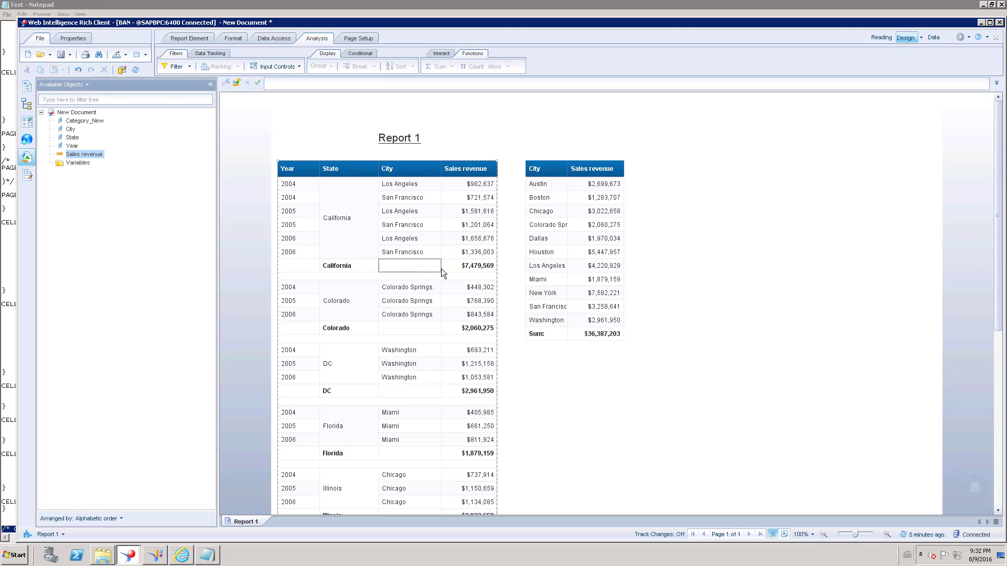
{"action": "left_click", "coordinate": [557, 337]}
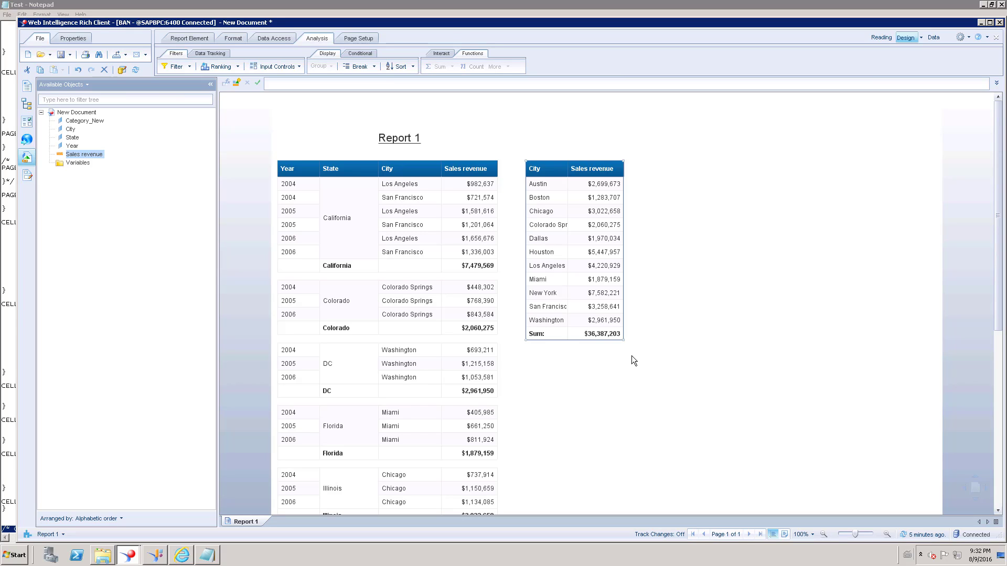
{"action": "left_click", "coordinate": [697, 375]}
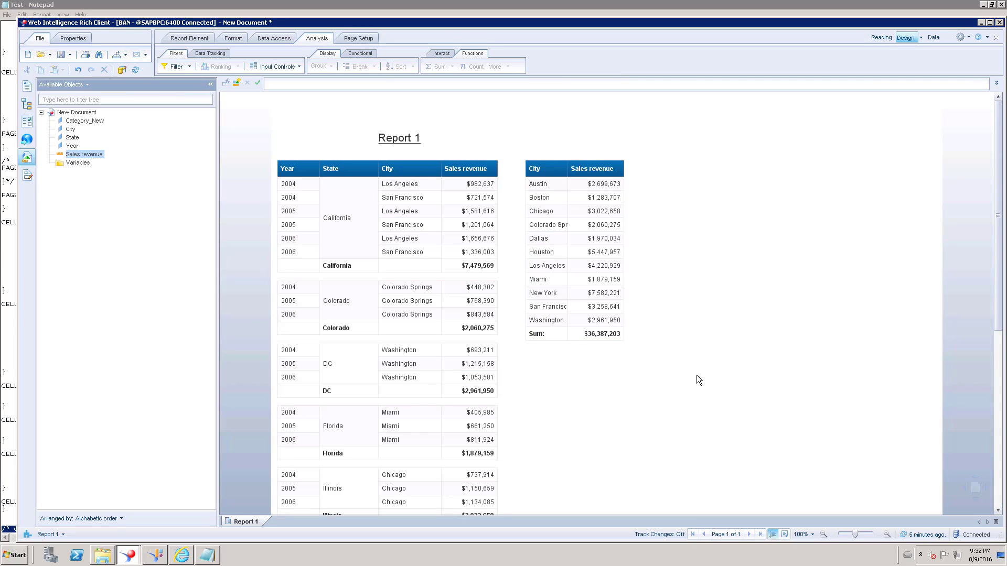
{"action": "left_click", "coordinate": [301, 170]}
{"action": "left_click", "coordinate": [348, 168]}
{"action": "left_click", "coordinate": [395, 171]}
{"action": "left_click", "coordinate": [464, 171]}
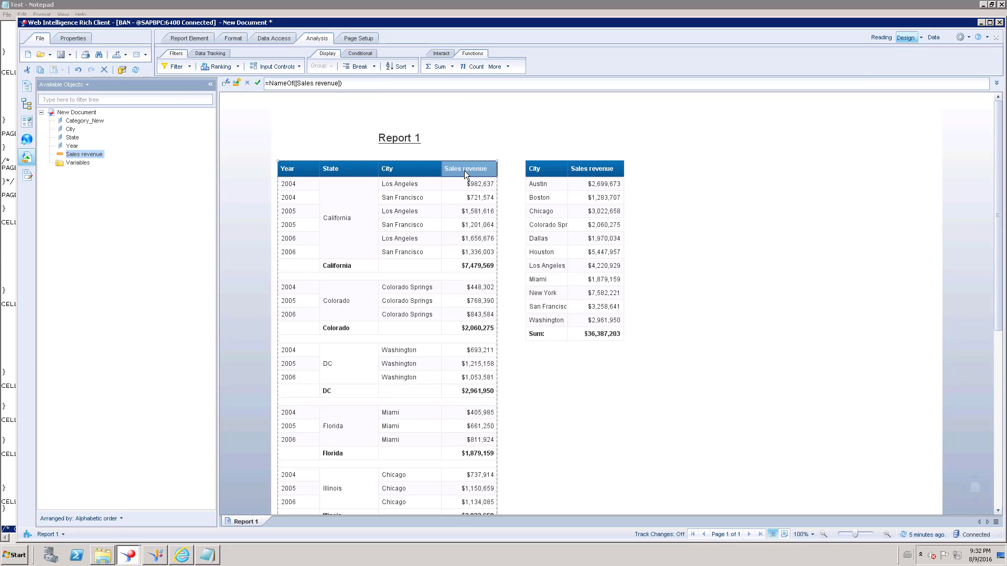
{"action": "left_click", "coordinate": [591, 169]}
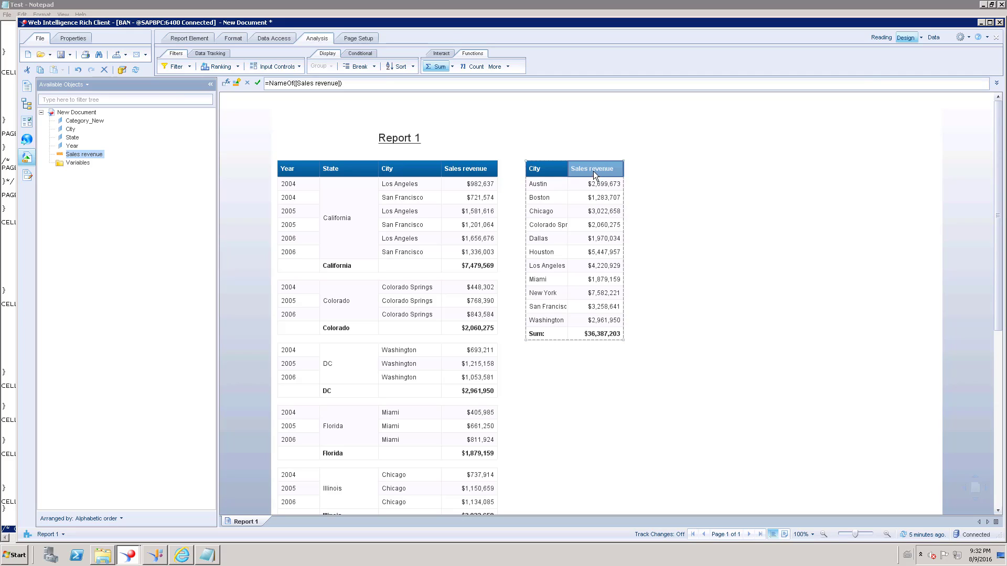
{"action": "left_click", "coordinate": [591, 184]}
{"action": "left_click", "coordinate": [409, 288]}
{"action": "left_click", "coordinate": [353, 265]}
{"action": "left_click", "coordinate": [410, 266]}
{"action": "left_click", "coordinate": [460, 265]}
{"action": "left_click", "coordinate": [365, 265]}
{"action": "left_click", "coordinate": [433, 266]}
{"action": "left_click", "coordinate": [457, 266]}
{"action": "left_click", "coordinate": [555, 398]}
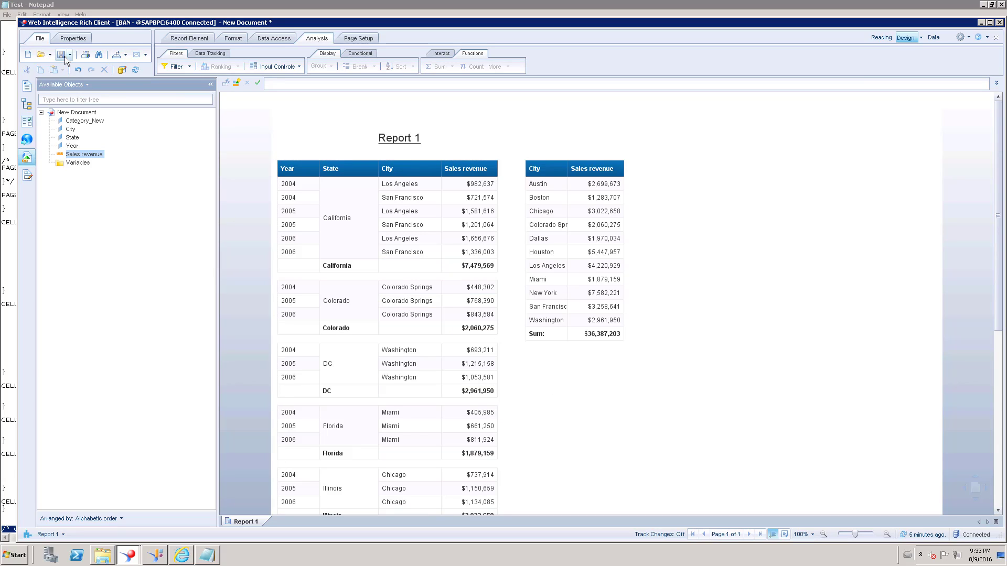
- Import WebiCSS_Updated.css as the document's default style, then select the blue page-header band
{"action": "left_click", "coordinate": [68, 39]}
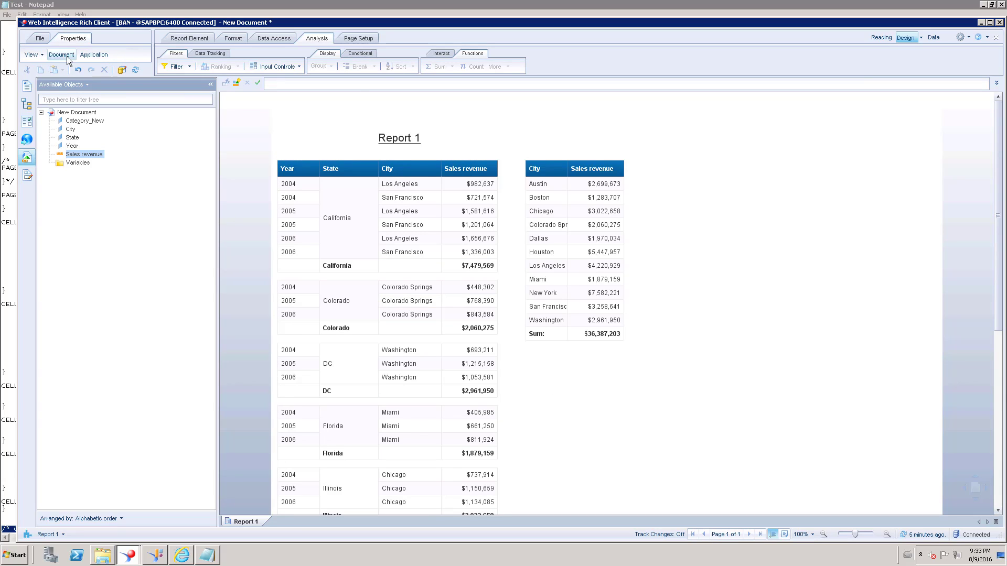
{"action": "left_click", "coordinate": [66, 55]}
{"action": "left_click", "coordinate": [398, 416]}
{"action": "left_click", "coordinate": [508, 249]}
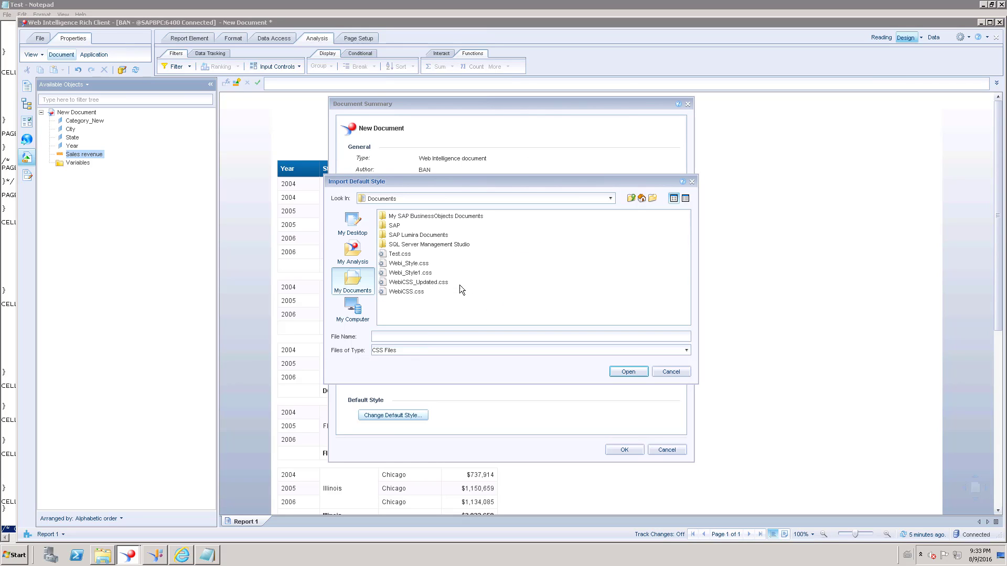
{"action": "left_click", "coordinate": [417, 282]}
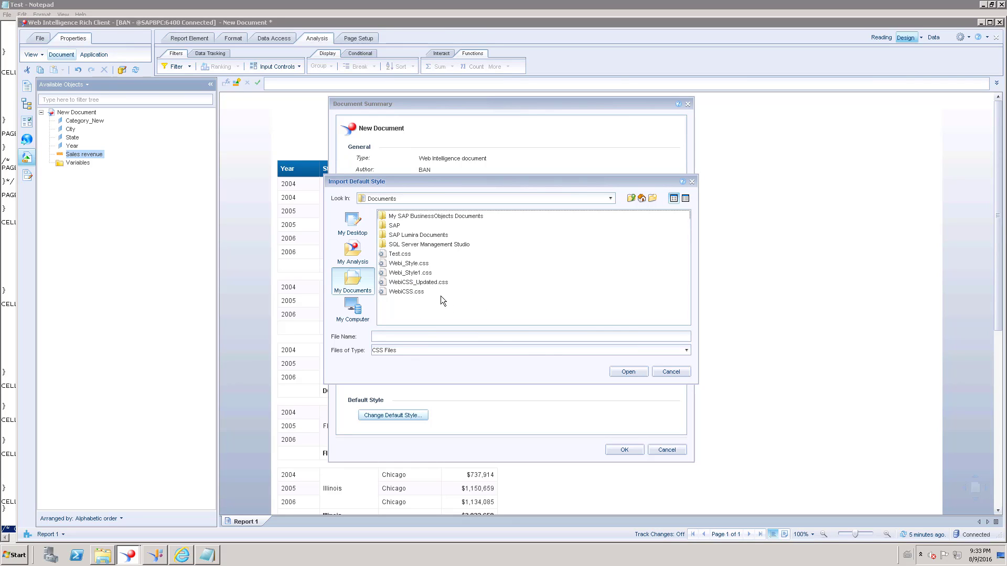
{"action": "left_click", "coordinate": [622, 372]}
{"action": "left_click", "coordinate": [575, 357]}
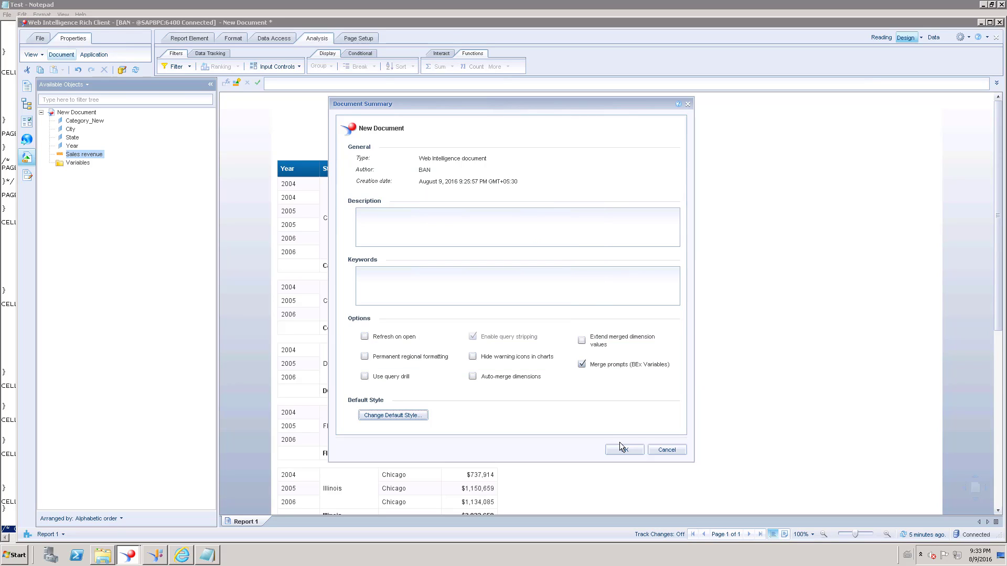
{"action": "left_click", "coordinate": [624, 451]}
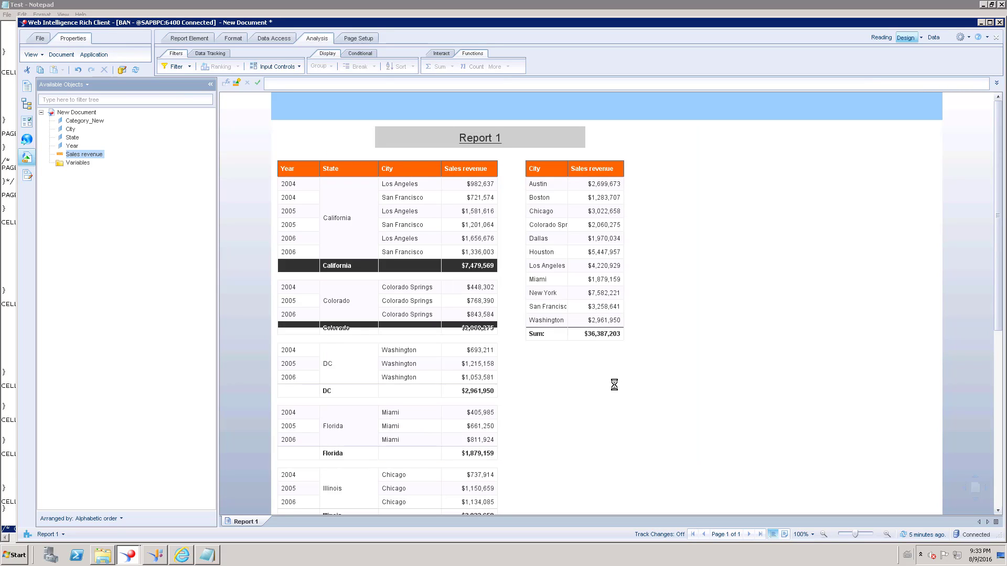
{"action": "left_click", "coordinate": [526, 107]}
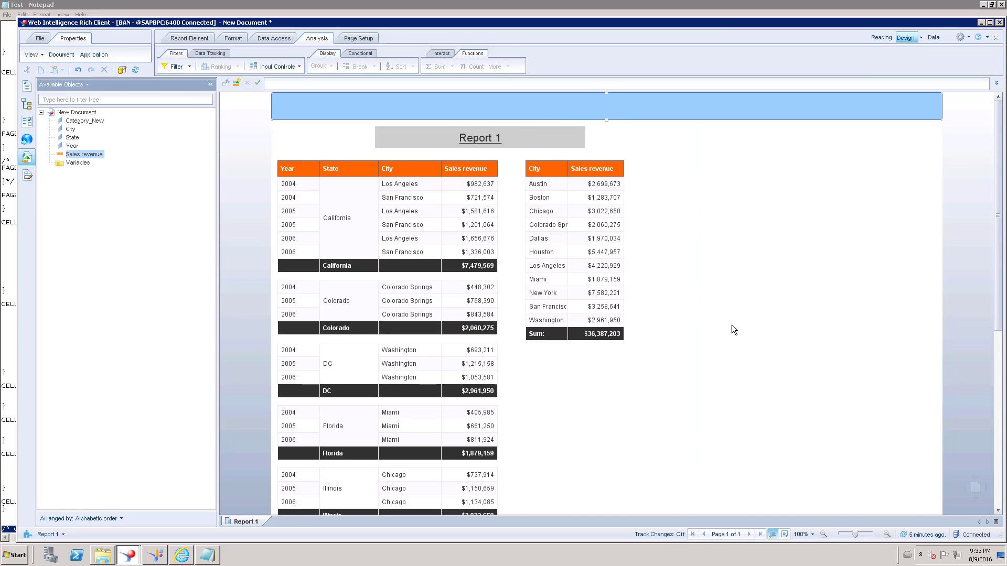
{"action": "scroll", "coordinate": [681, 384], "scroll_direction": "down", "scroll_amount": 3}
{"action": "scroll", "coordinate": [605, 492], "scroll_direction": "down", "scroll_amount": 6}
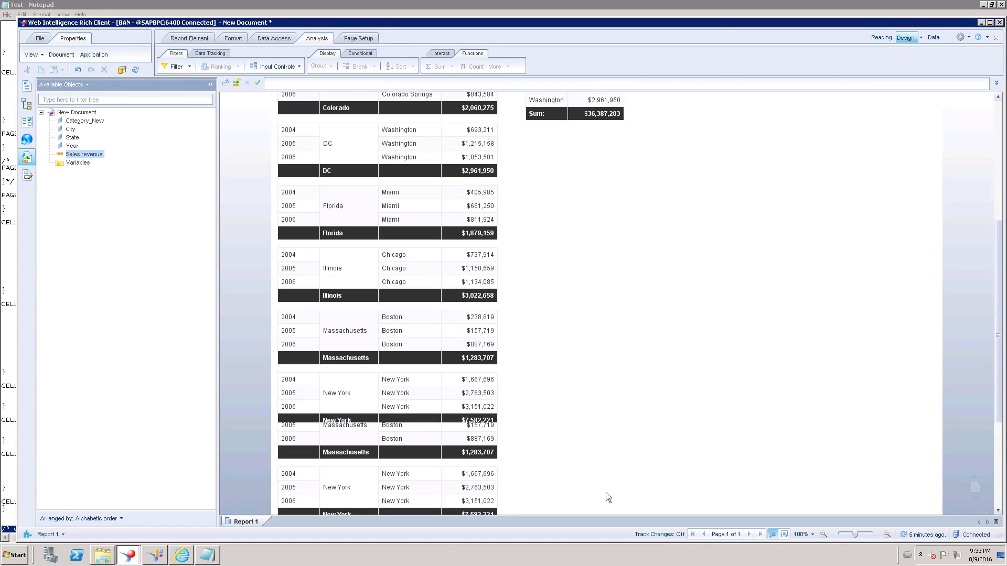
{"action": "left_click", "coordinate": [595, 507]}
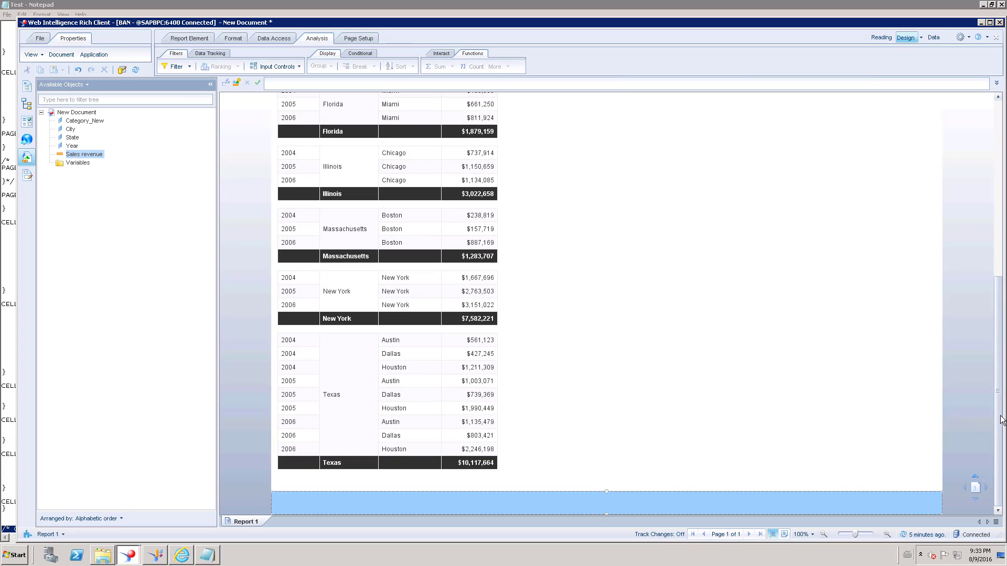
{"action": "scroll", "coordinate": [840, 187], "scroll_direction": "up", "scroll_amount": 8}
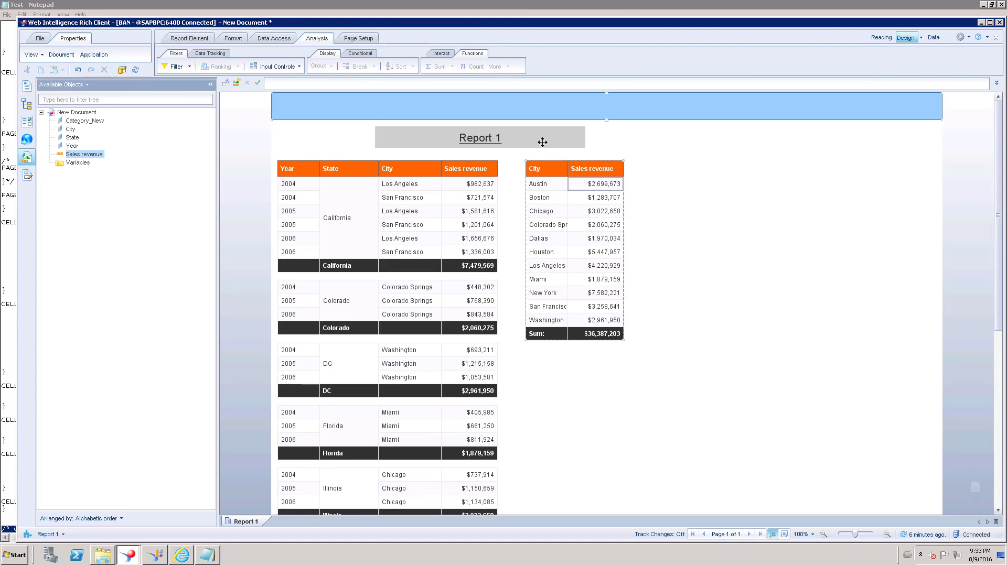
{"action": "left_click", "coordinate": [530, 137]}
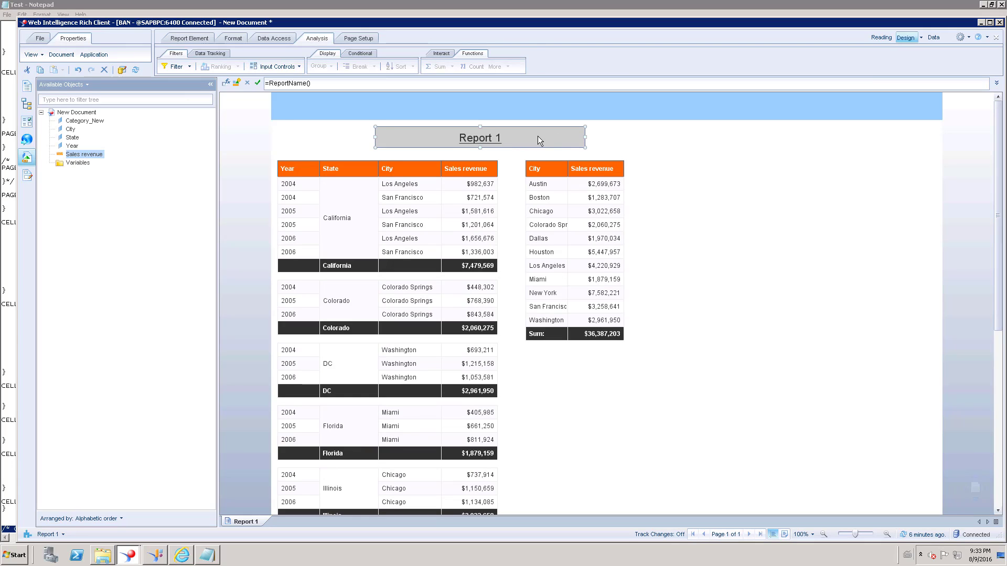
{"action": "left_click", "coordinate": [309, 166]}
{"action": "left_click", "coordinate": [348, 168]}
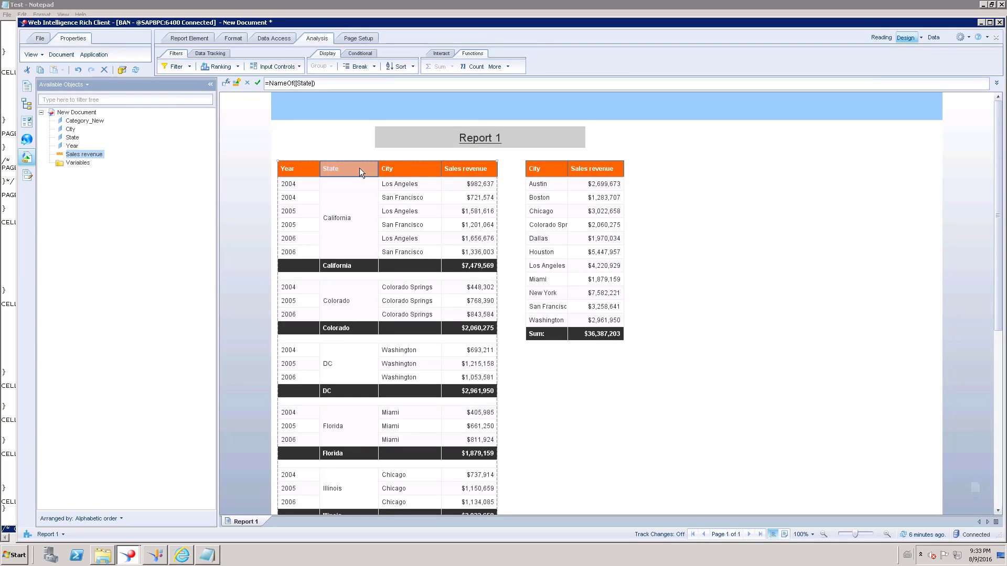
{"action": "left_click", "coordinate": [416, 169]}
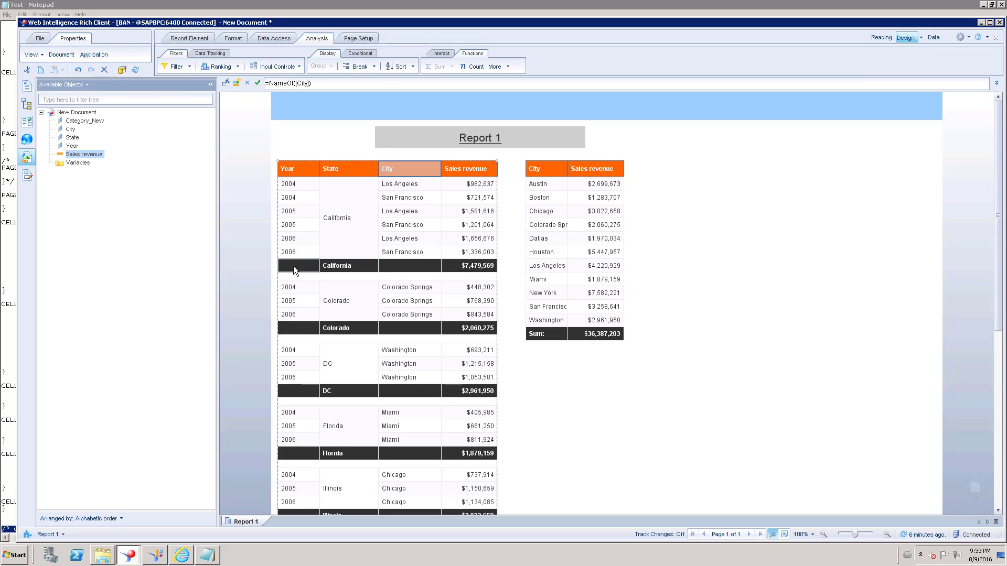
{"action": "left_click", "coordinate": [344, 266]}
{"action": "left_click", "coordinate": [469, 268]}
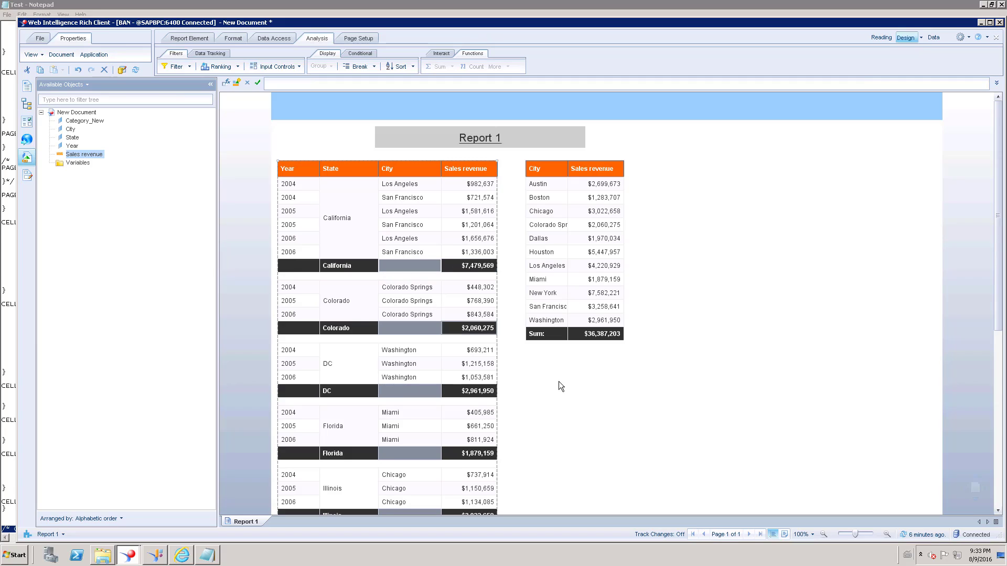
{"action": "left_click", "coordinate": [555, 336]}
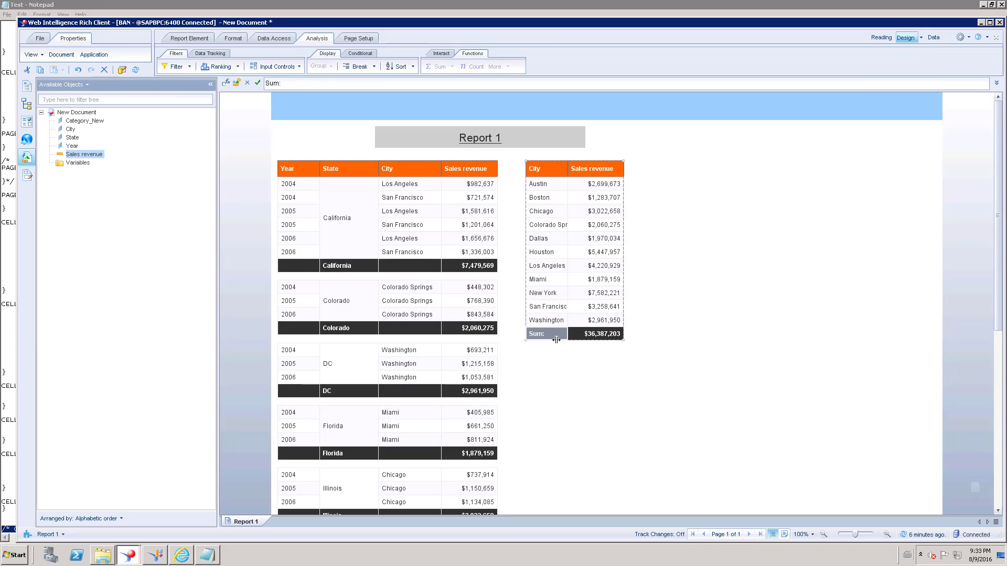
{"action": "left_click", "coordinate": [572, 397]}
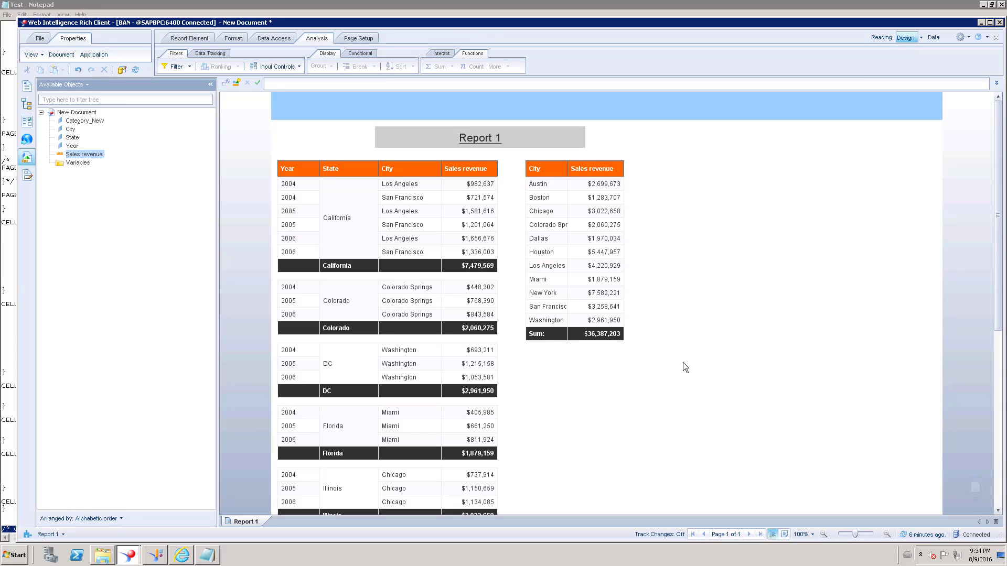
{"action": "left_click", "coordinate": [214, 555]}
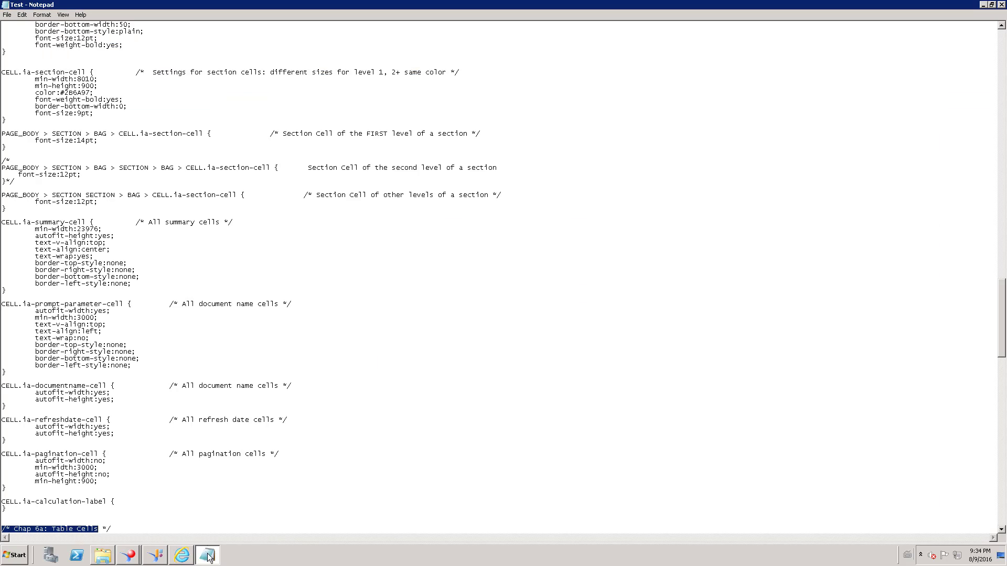
{"action": "scroll", "coordinate": [161, 289], "scroll_direction": "down", "scroll_amount": 14}
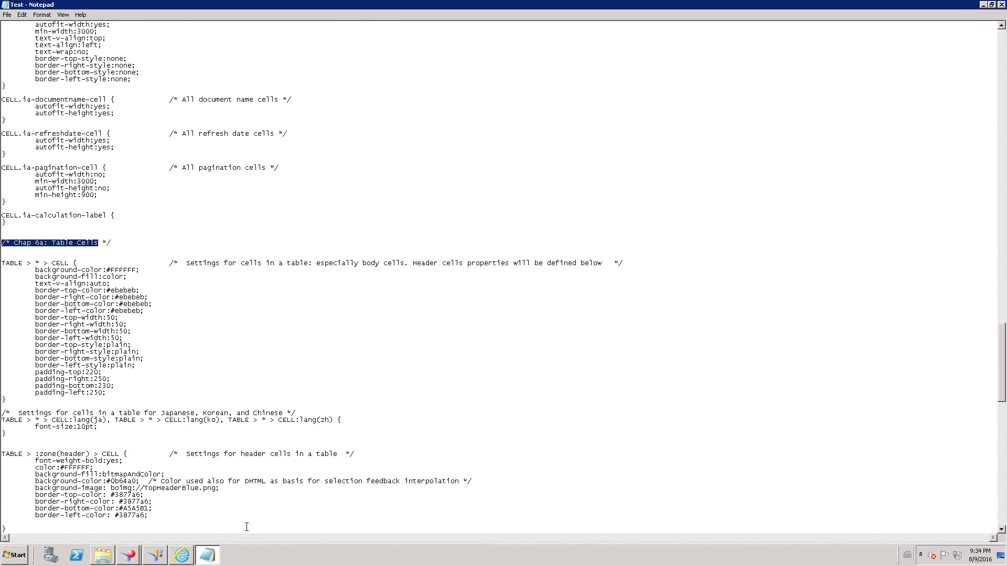
{"action": "left_click", "coordinate": [131, 556]}
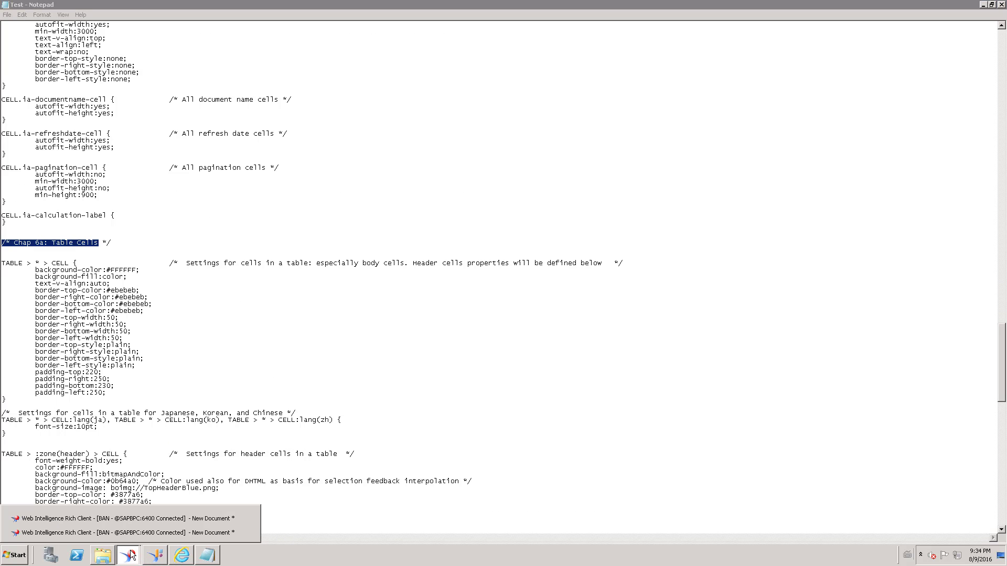
{"action": "left_click", "coordinate": [131, 527]}
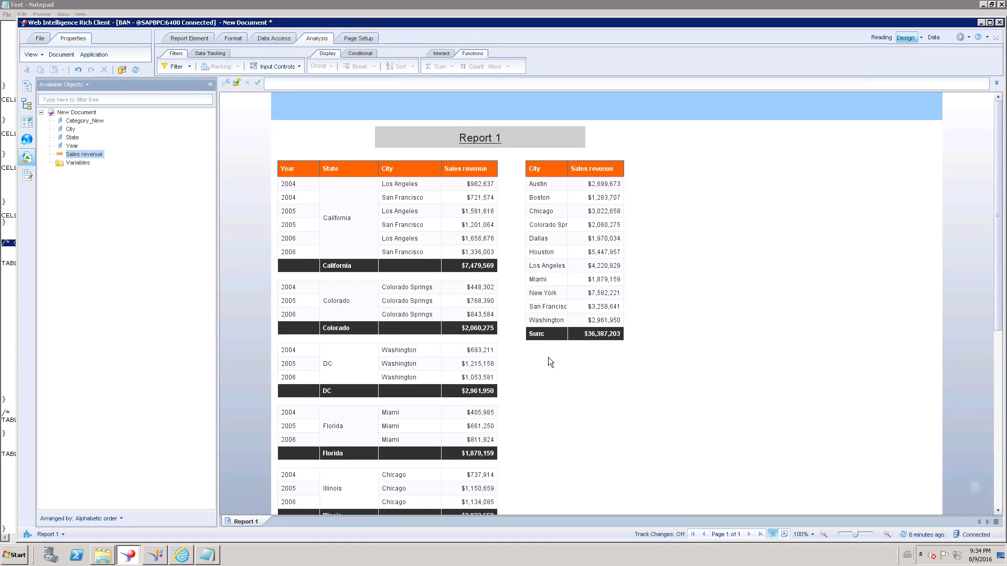
{"action": "left_click", "coordinate": [337, 254]}
{"action": "left_click", "coordinate": [62, 55]}
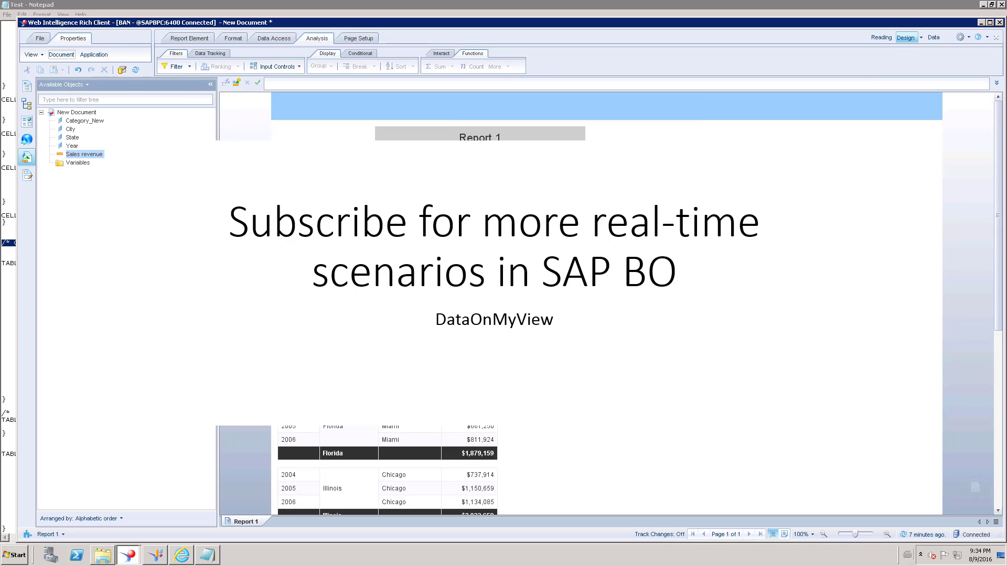
{"action": "mouse_move", "coordinate": [633, 8]}
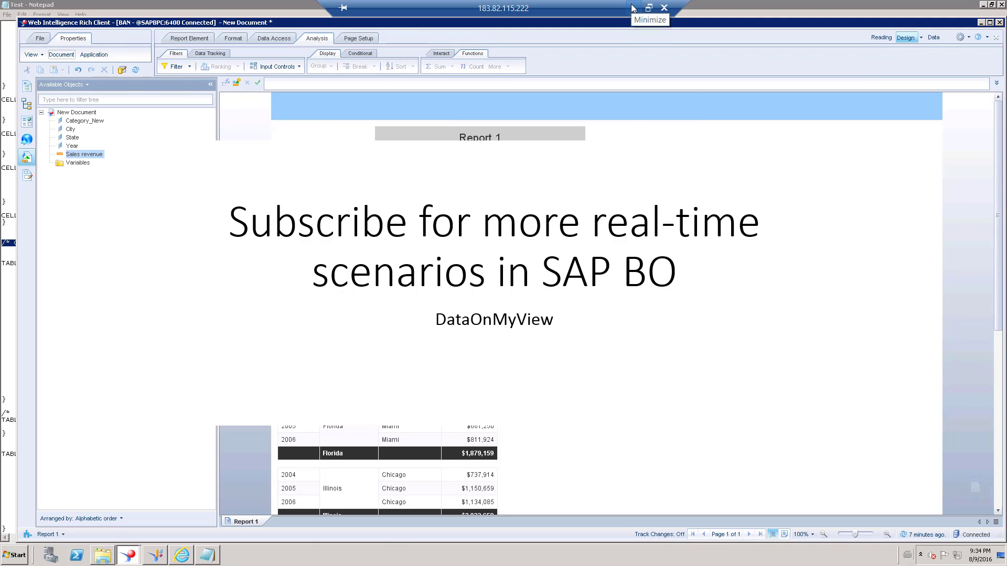